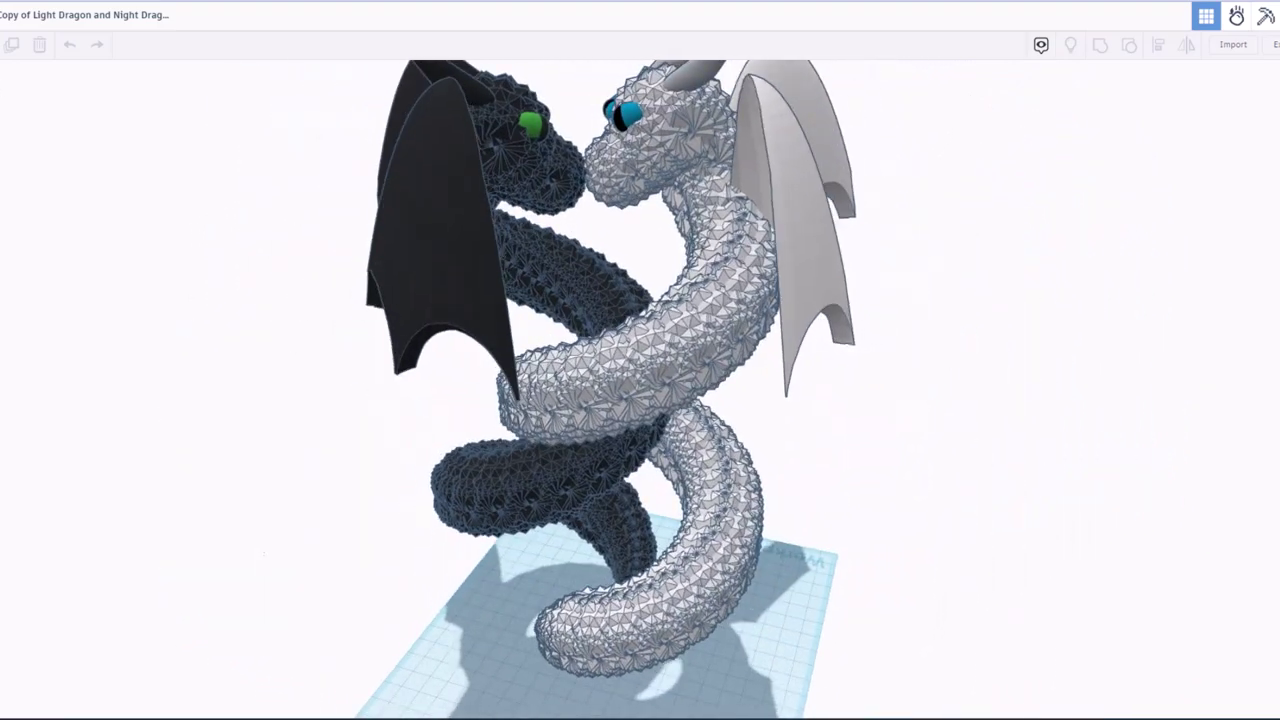
Step: Move one scaled ball segment out of the white dragon's middle body coil until it sits clear in front of the lower coil
click(692, 347)
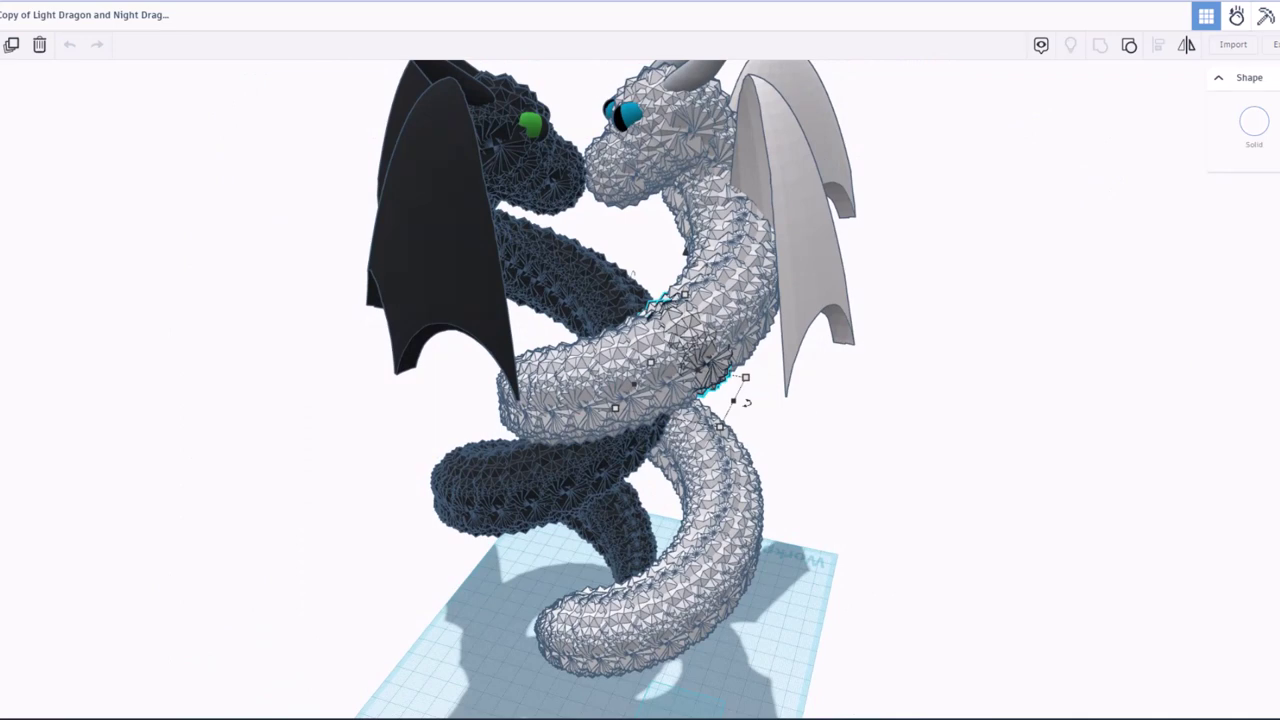
key(Down)
key(Down)
key(Down)
key(Down)
key(Down)
key(Down)
key(Down)
key(Down)
key(Down)
key(Down)
key(Down)
key(Down)
key(Down)
key(Down)
key(Down)
key(Down)
key(Down)
key(Down)
key(Down)
key(Down)
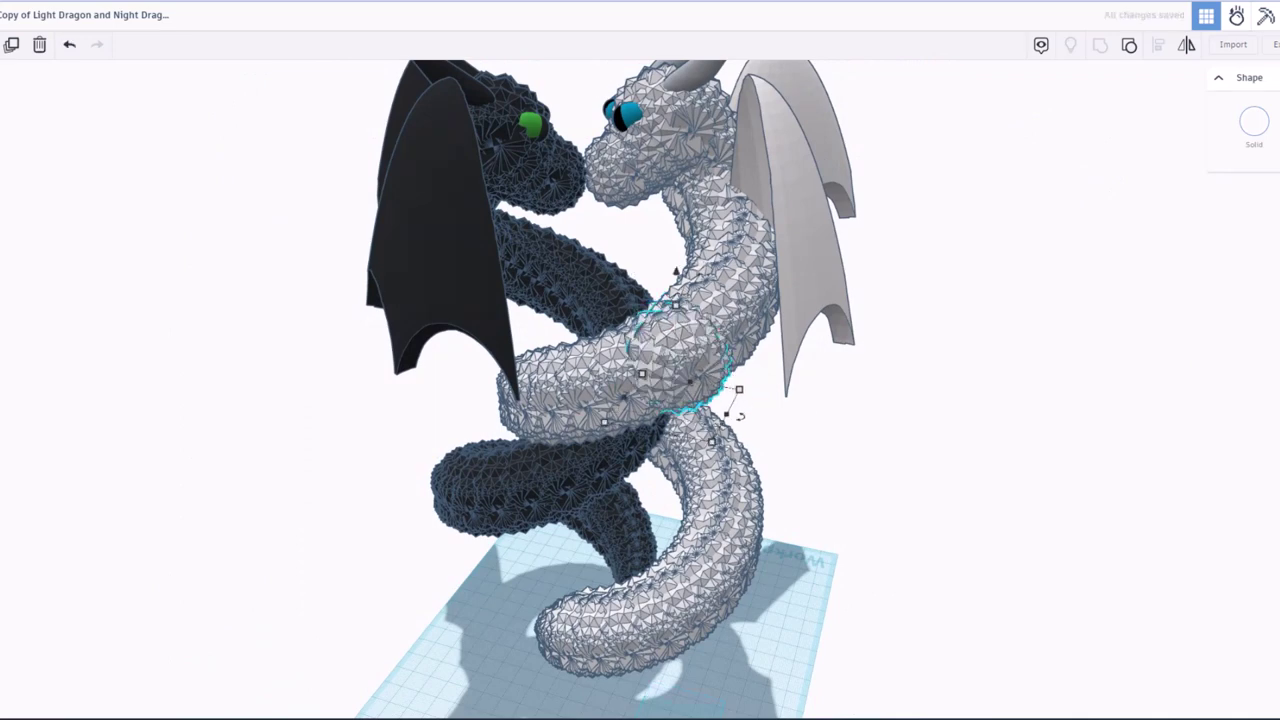
key(Right)
key(Right)
key(Right)
key(Right)
key(Right)
key(Right)
key(Right)
key(Right)
key(Down)
key(Down)
key(Down)
key(Down)
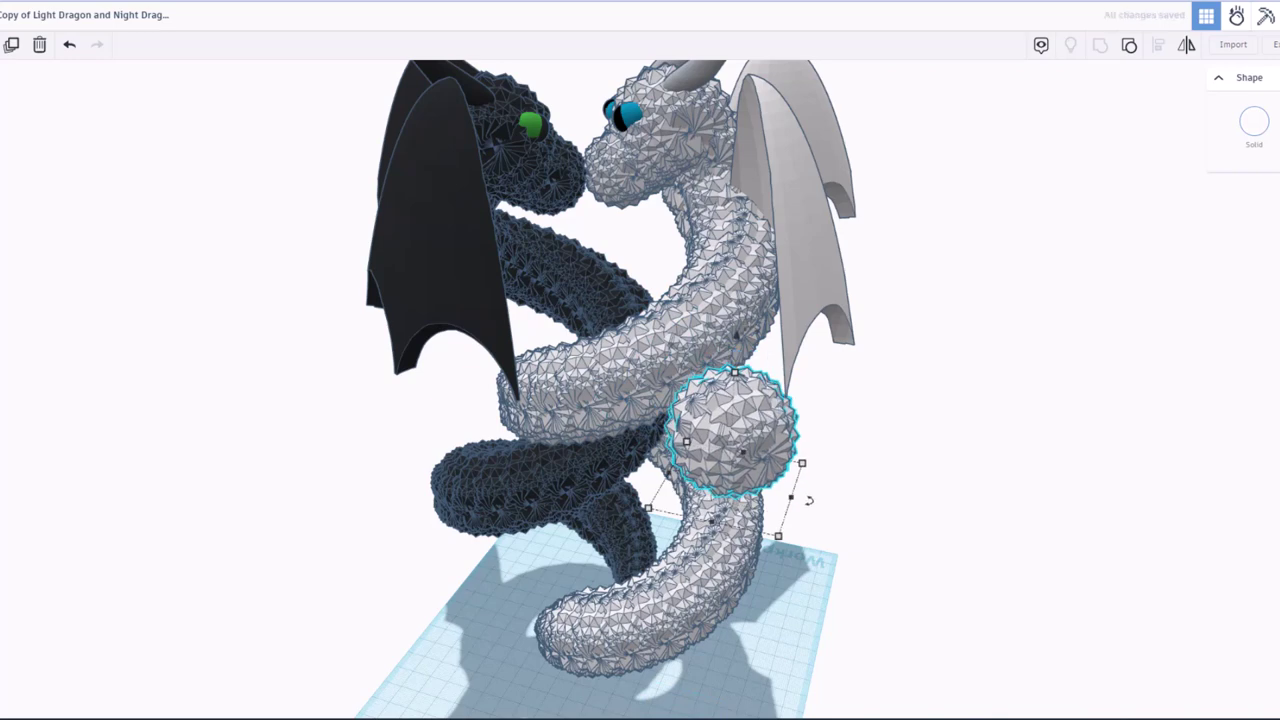
Step: Ungroup the pulled-out ball segment and spread several of its red icosahedrons apart from the cluster
key(ctrl+shift+g)
key(Escape)
drag(742, 431, 706, 458)
drag(745, 400, 842, 413)
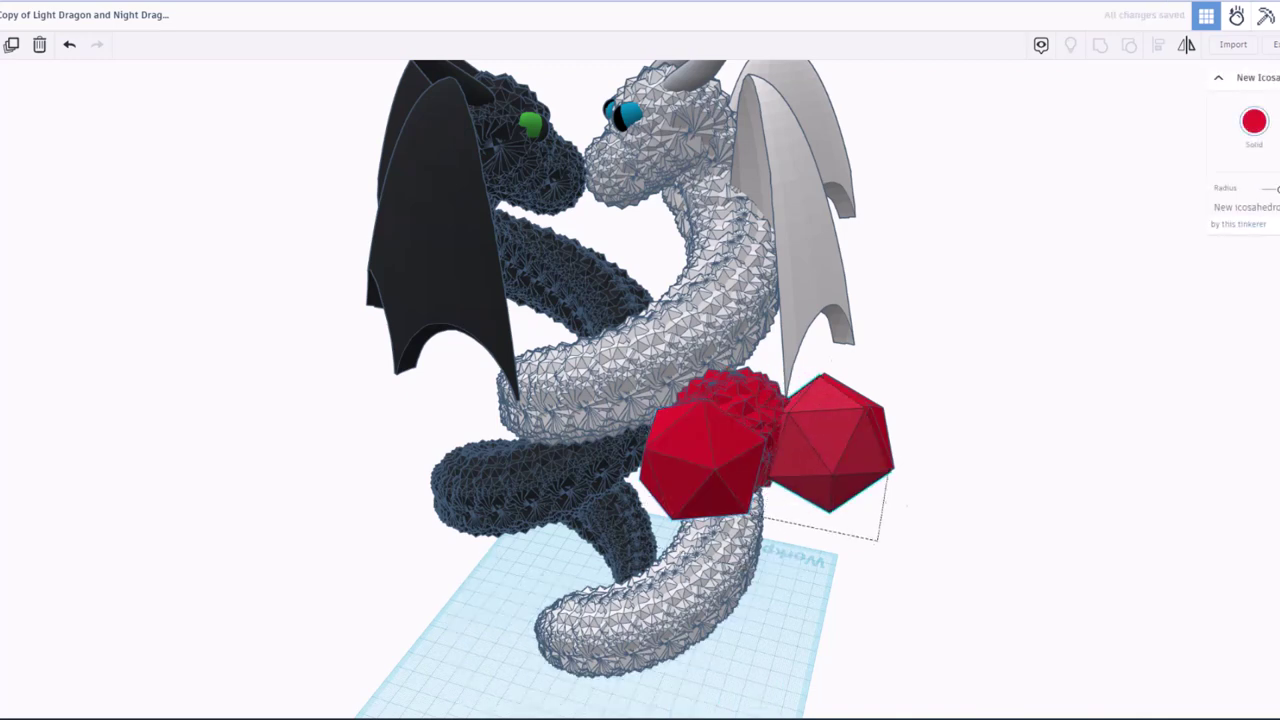
key(ctrl+d)
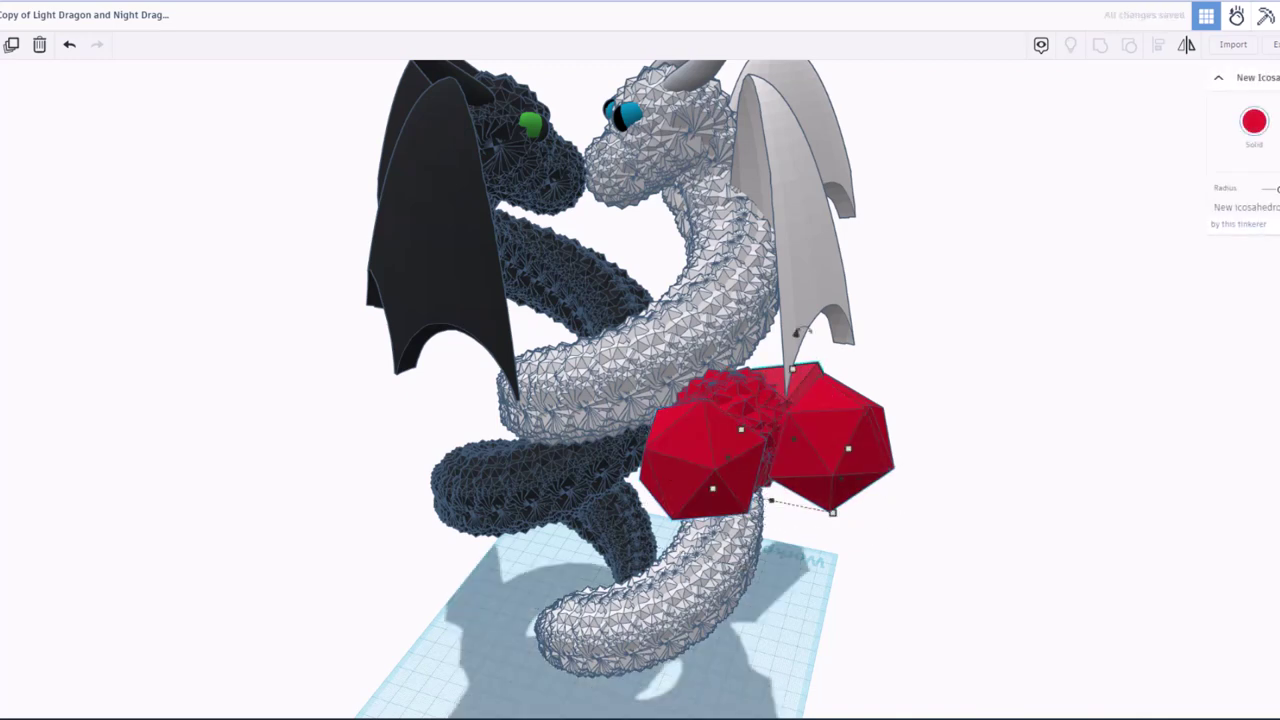
right_drag(842, 420, 980, 460)
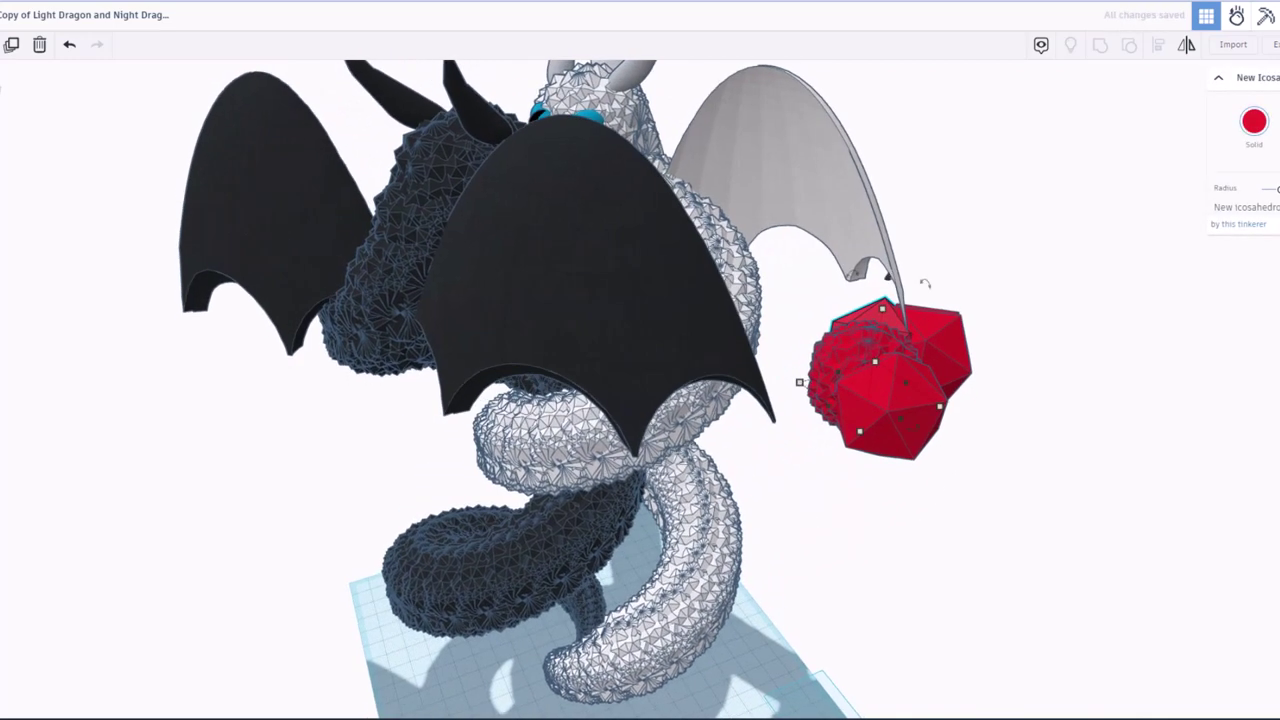
Step: Delete the white dragon's wing nearest the red cluster and all the ungrouped red icosahedron pieces
click(812, 172)
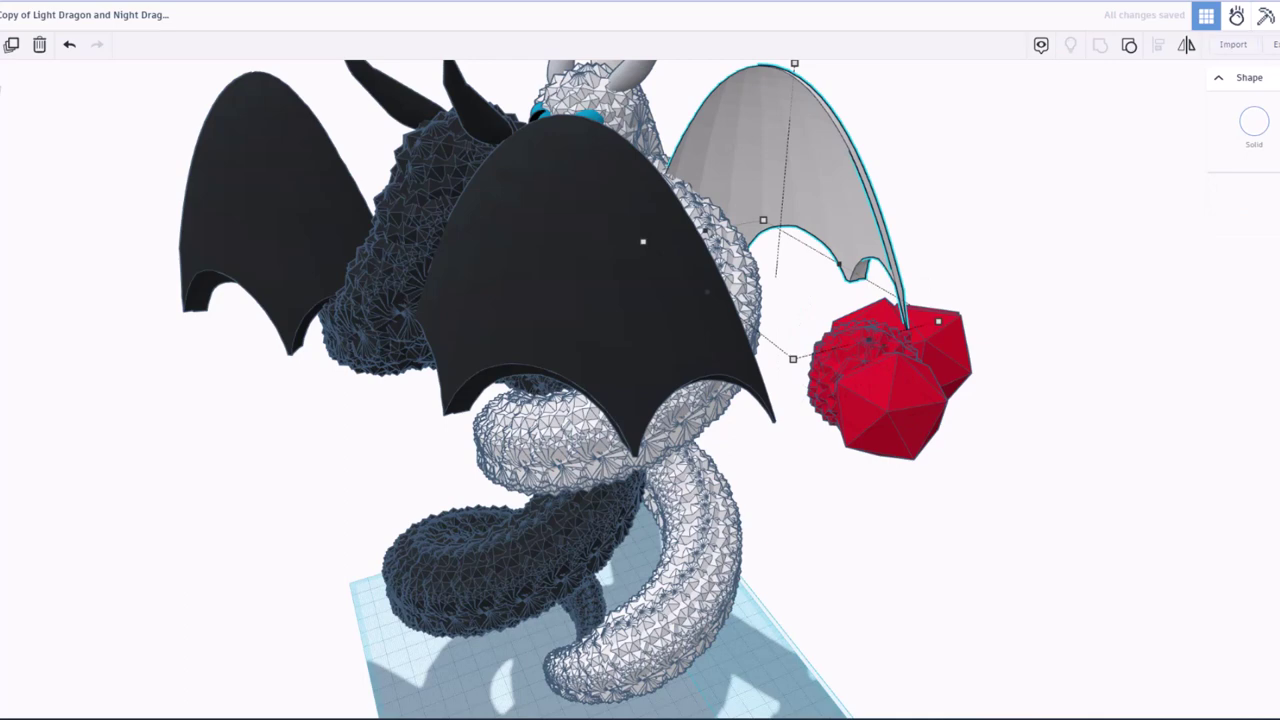
key(Delete)
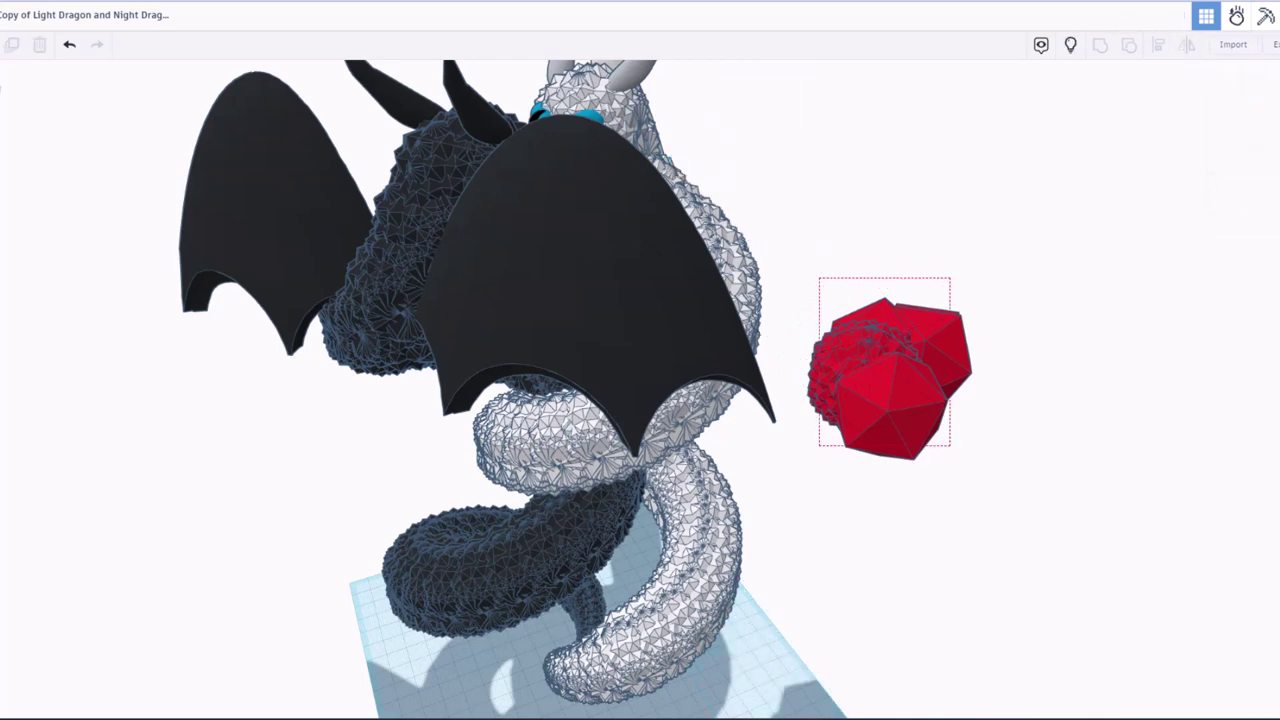
click(885, 370)
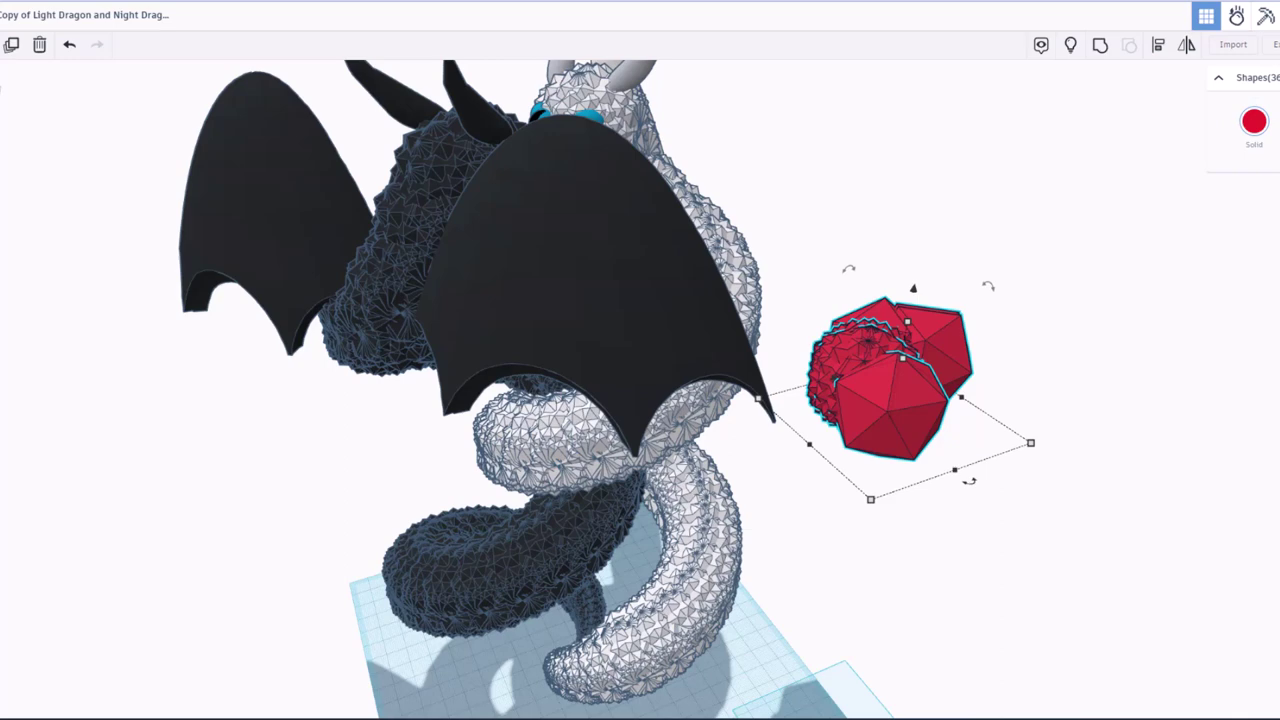
right_drag(885, 380, 765, 410)
click(870, 300)
right_drag(870, 300, 915, 315)
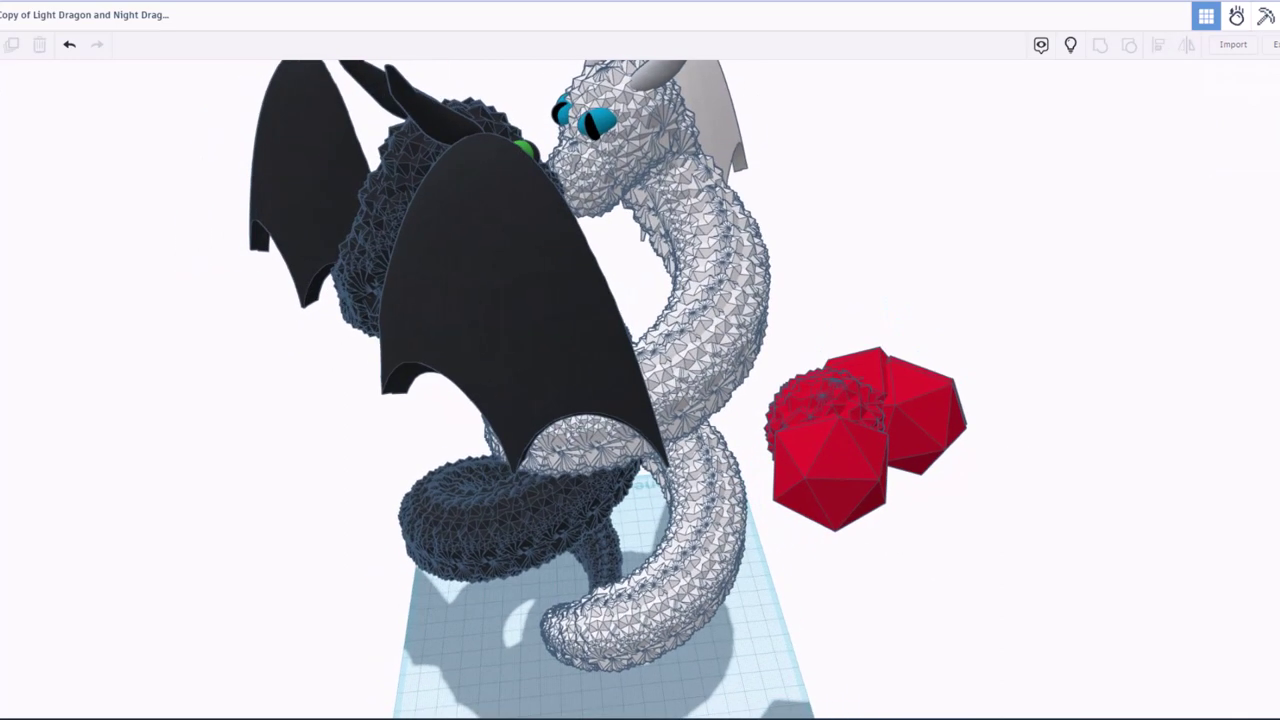
click(870, 420)
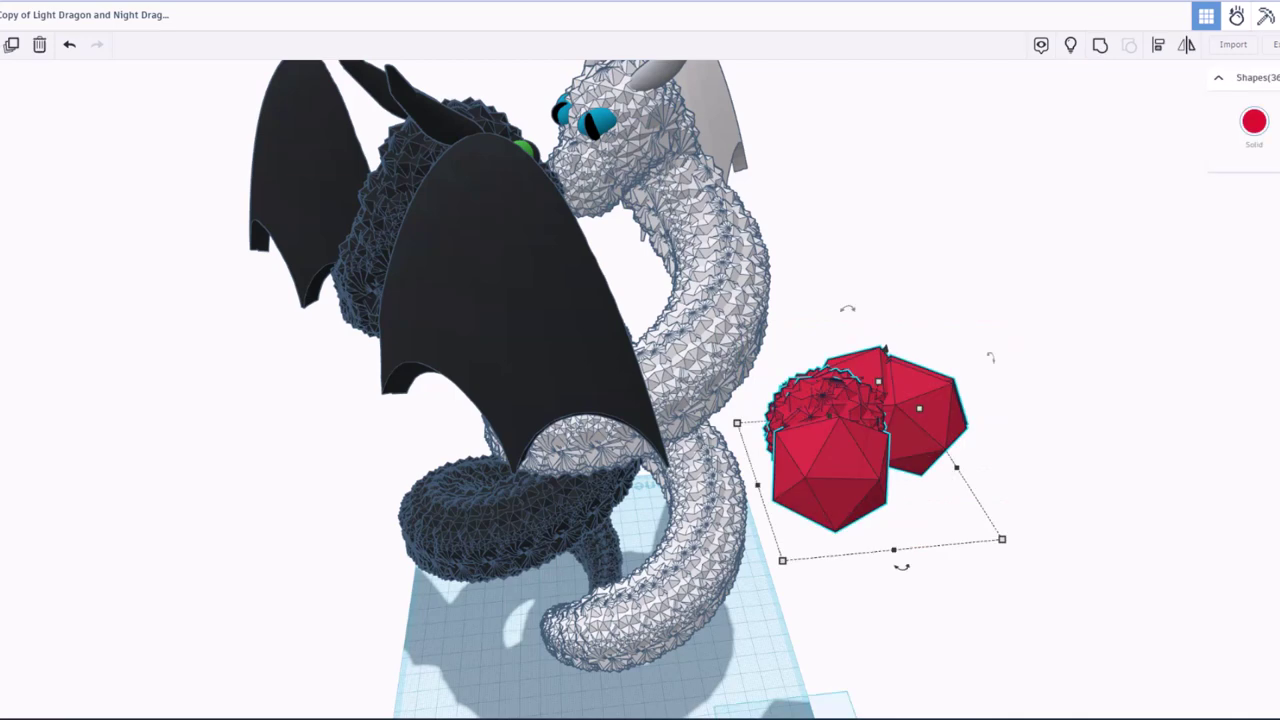
key(Delete)
Step: Pull another scaled ball segment out beside the white dragon's body and offset a duplicate of it slightly sideways, back and up
click(712, 350)
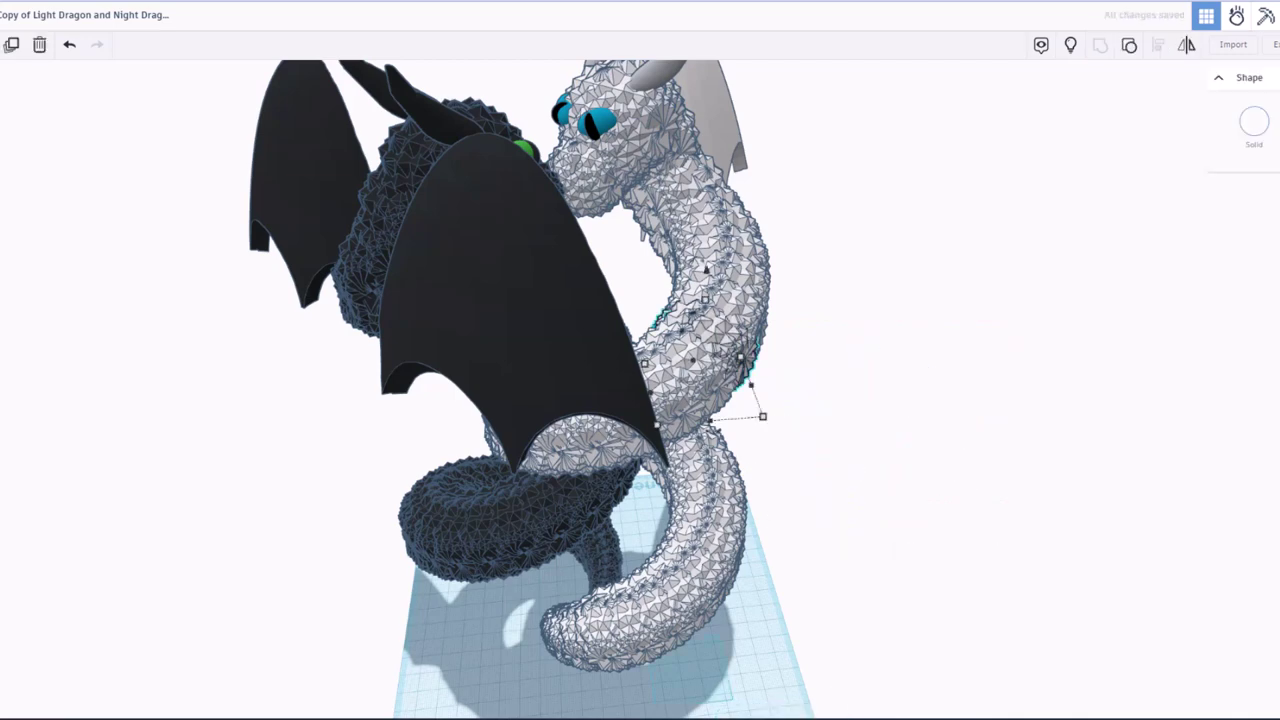
drag(705, 340, 868, 328)
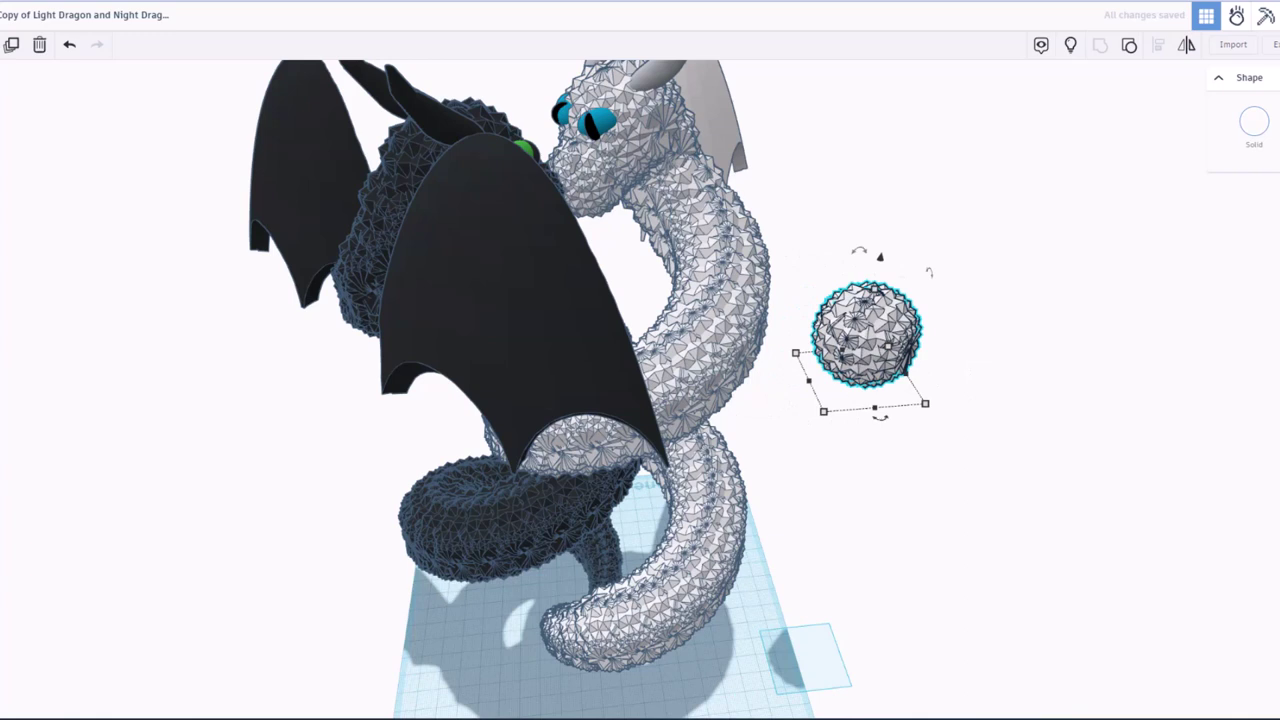
key(ctrl+d)
key(Right)
key(Right)
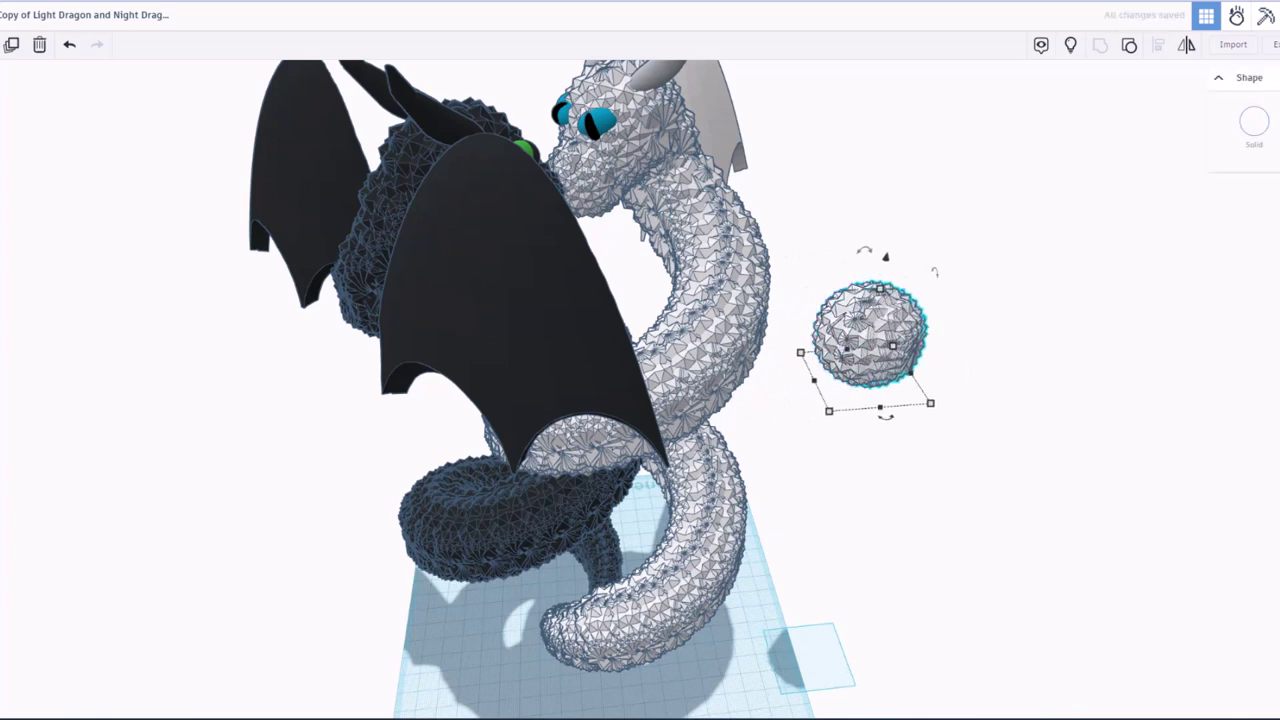
key(Up)
key(Up)
drag(869, 329, 870, 325)
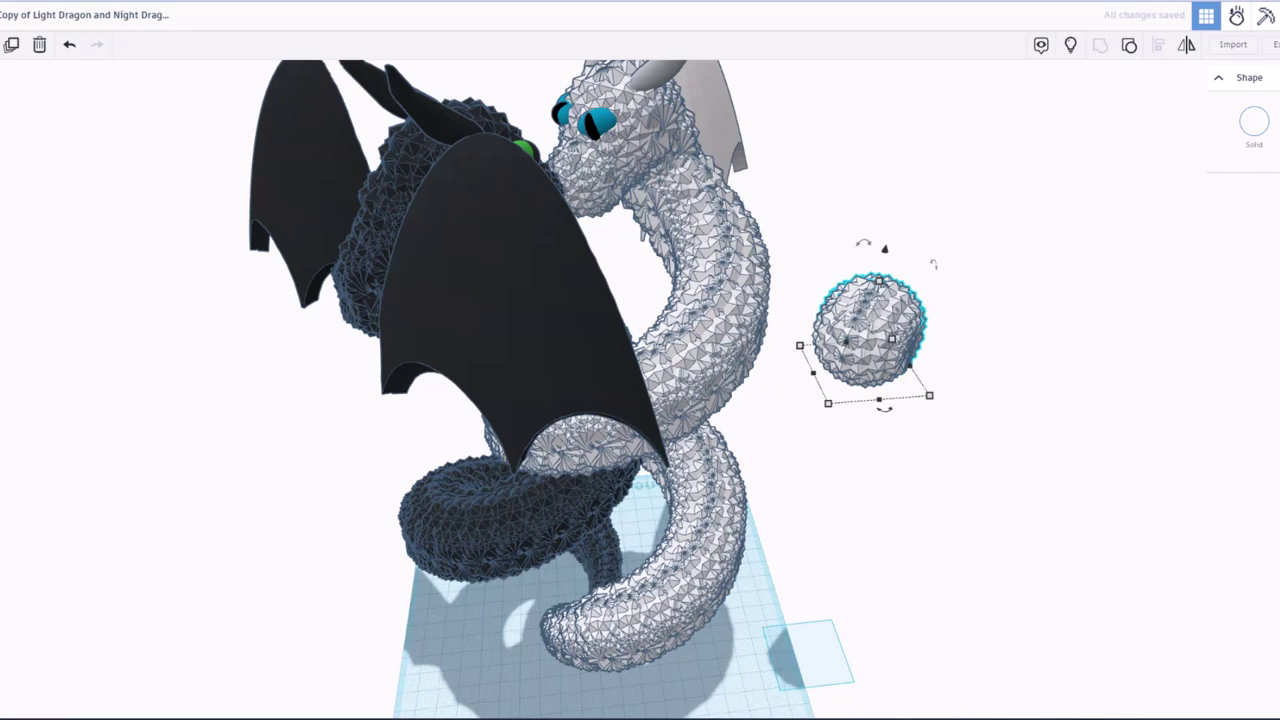
Step: Repeat the offset duplication of the ball to build a straight capsule-shaped body section
key(ctrl+d)
key(ctrl+d)
key(ctrl+d)
key(ctrl+d)
key(ctrl+d)
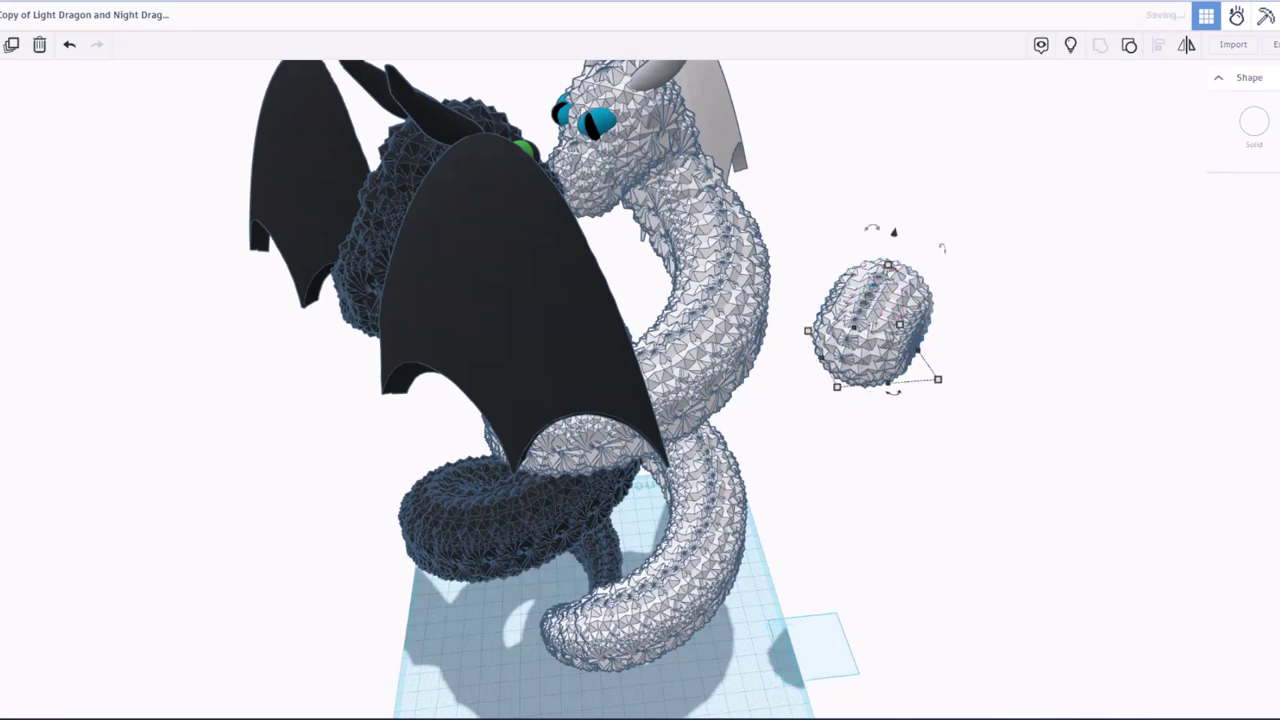
drag(880, 308, 888, 292)
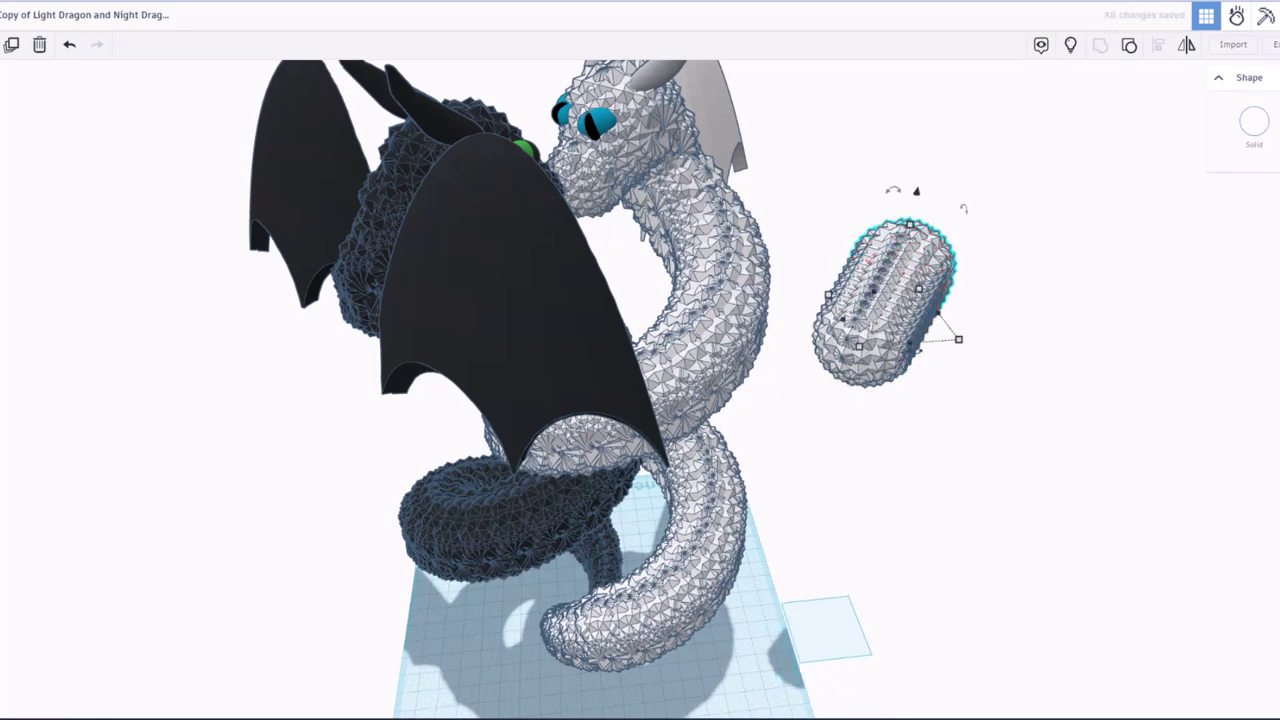
Step: Delete the whole row of duplicated ball segments beside the white dragon
right_drag(888, 292, 630, 302)
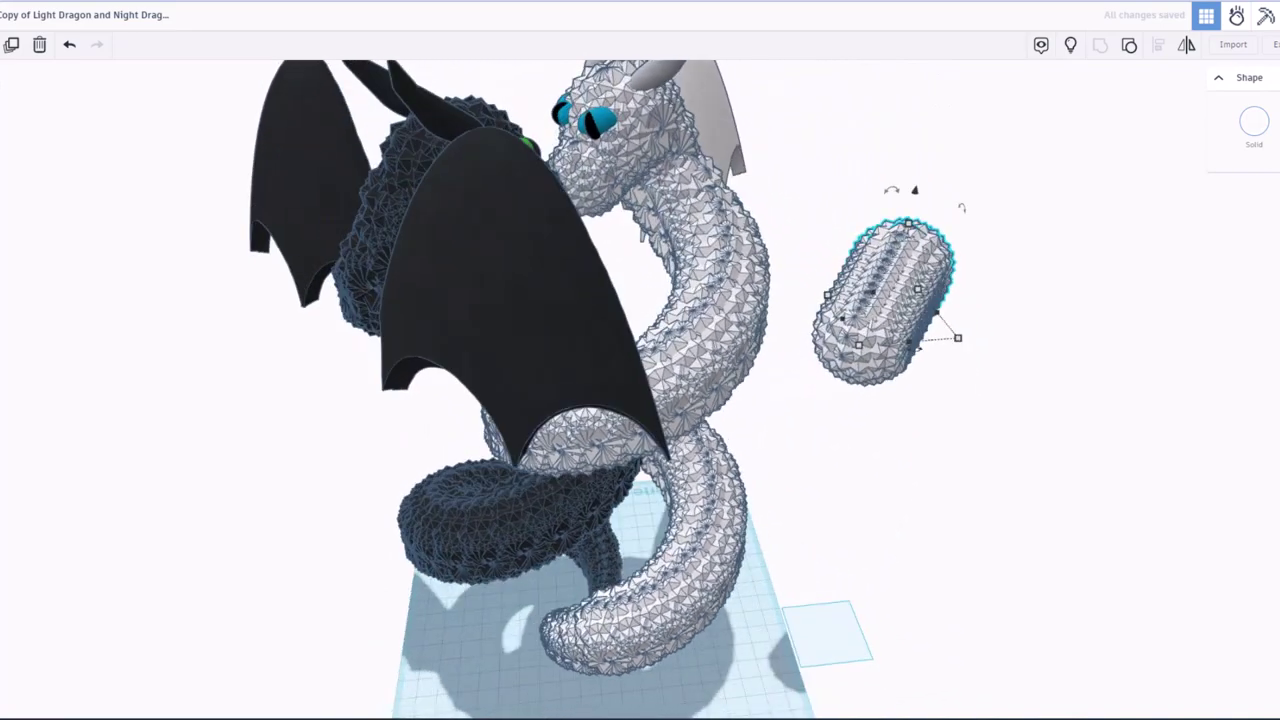
drag(981, 202, 826, 314)
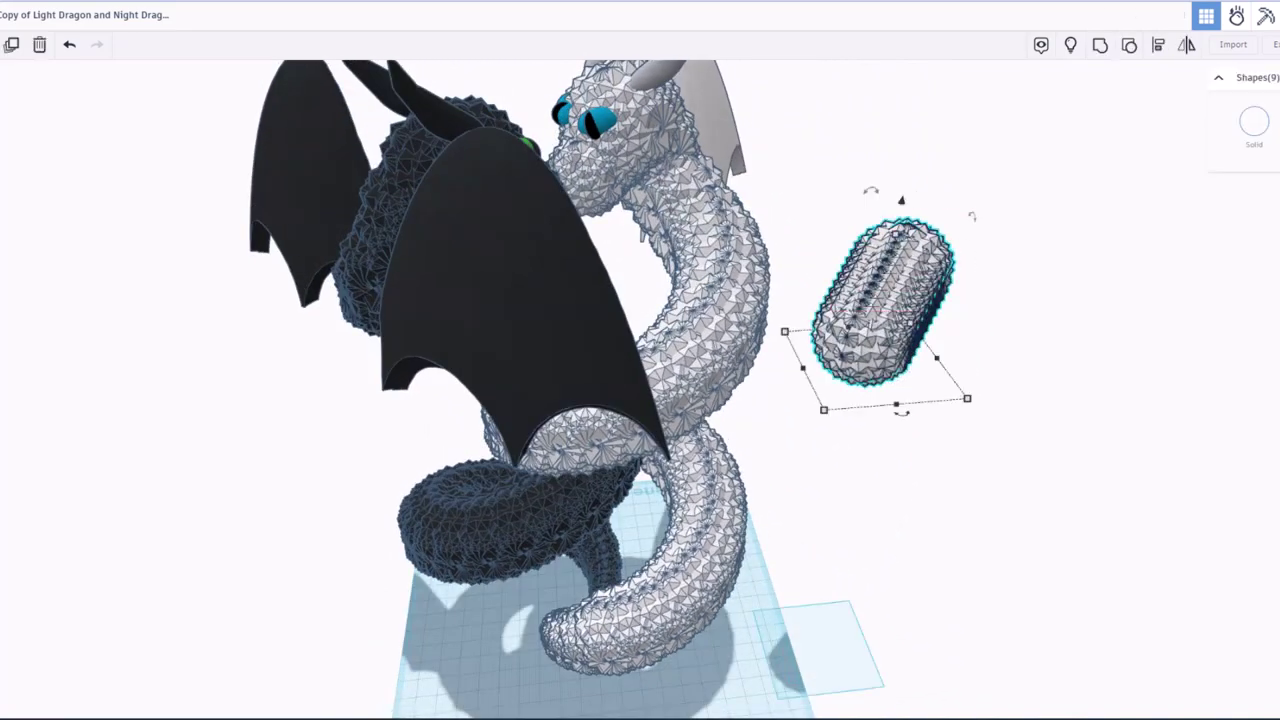
key(Delete)
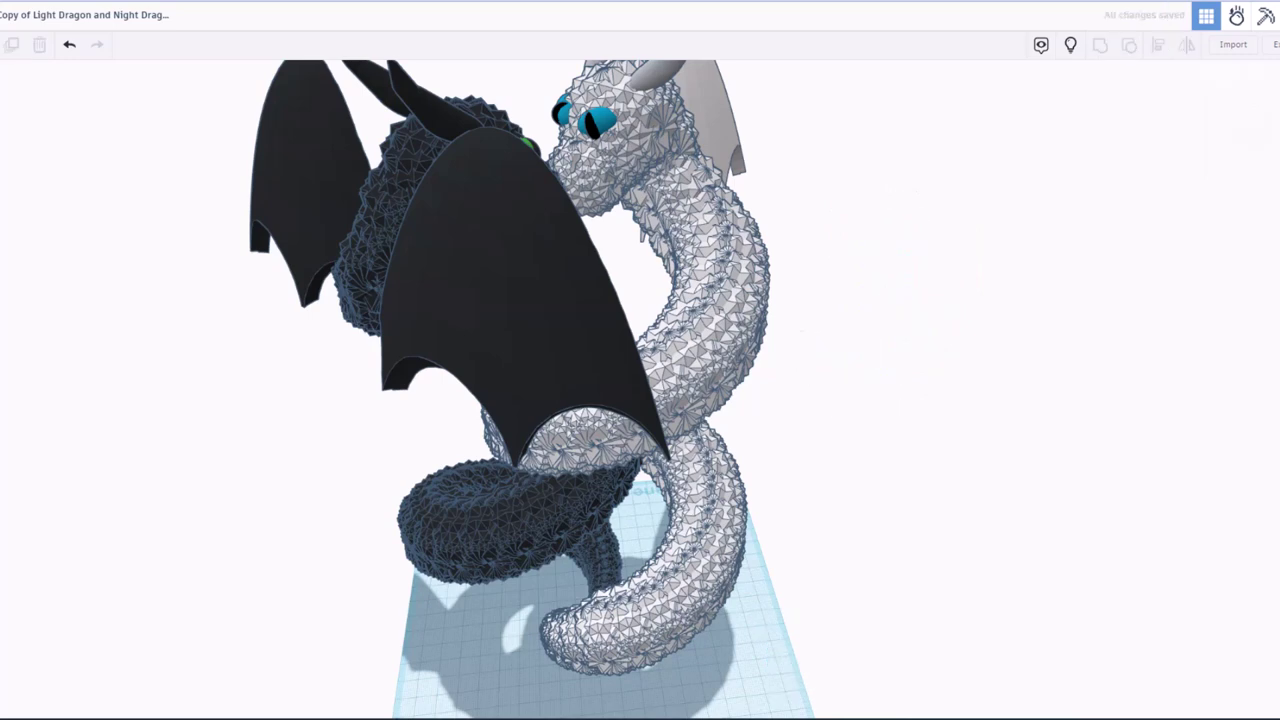
Step: Duplicate a scaled ball segment of the white dragon's body, move the copy out in front, and drop it onto the workplane
click(717, 325)
key(ctrl+d)
scroll(748, 293, down, 1)
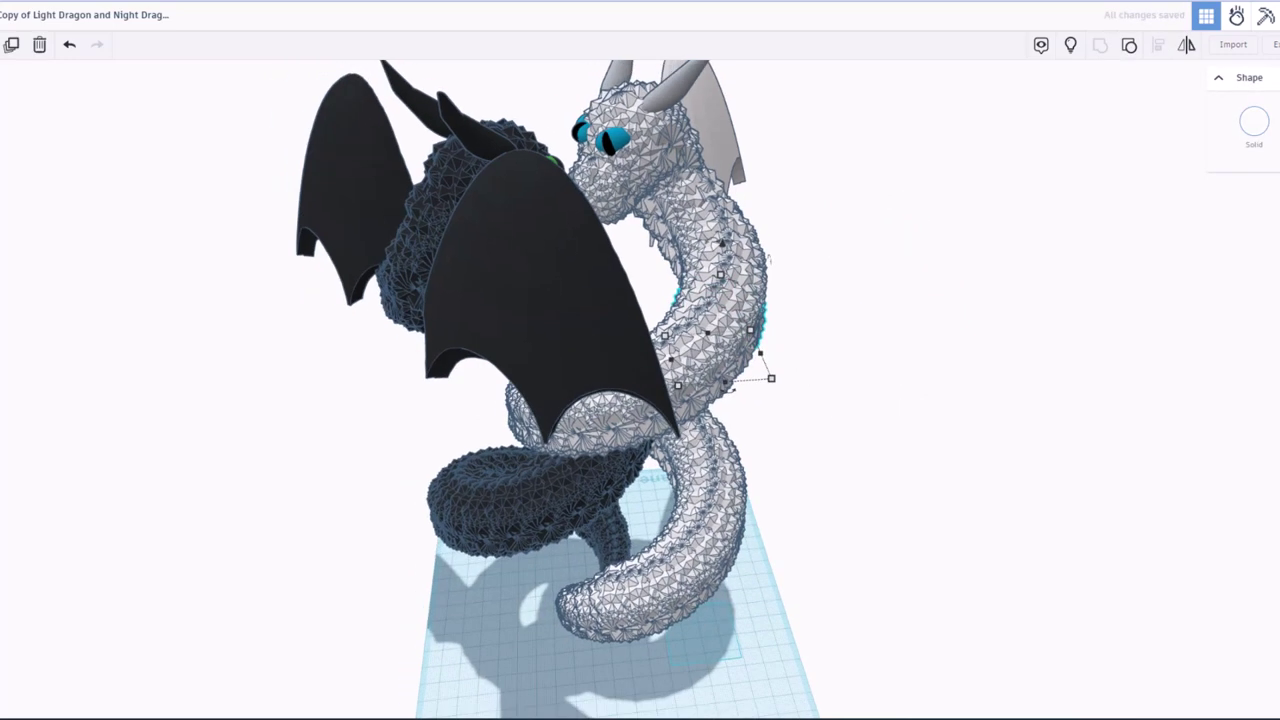
key(shift+Down)
key(shift+Down)
key(shift+Down)
key(shift+Down)
key(shift+Down)
key(shift+Down)
key(shift+Down)
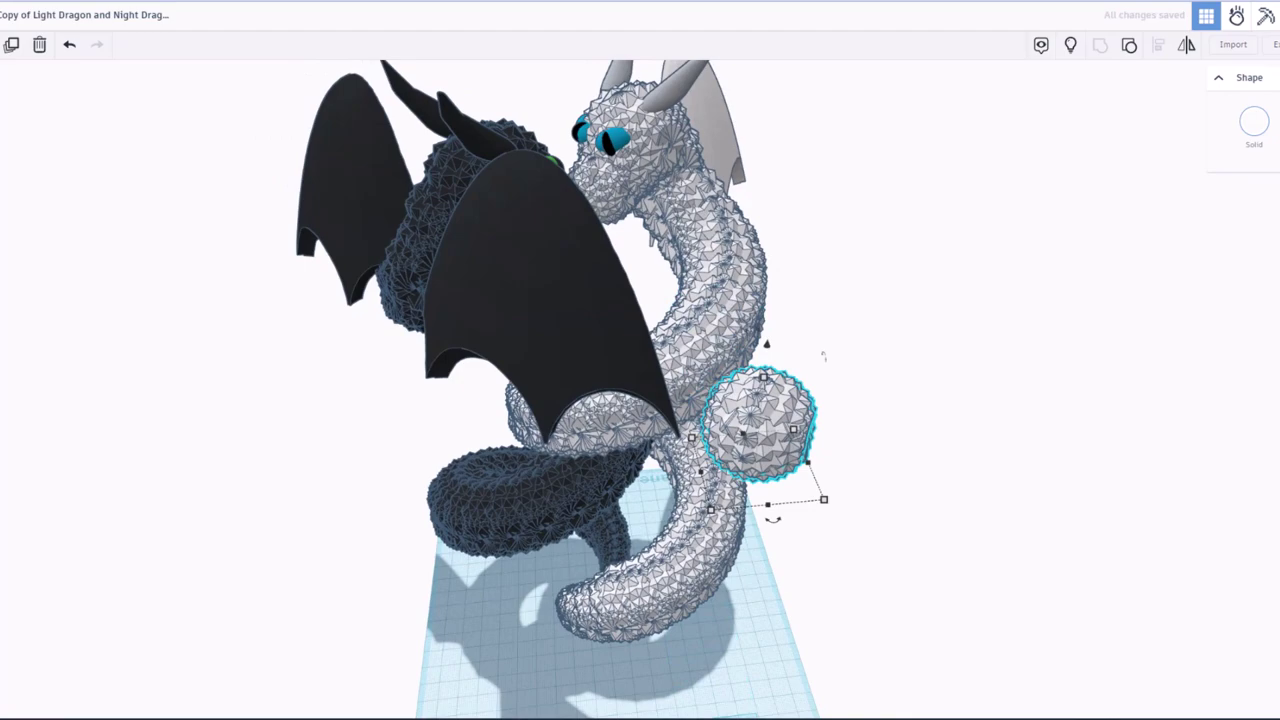
key(d)
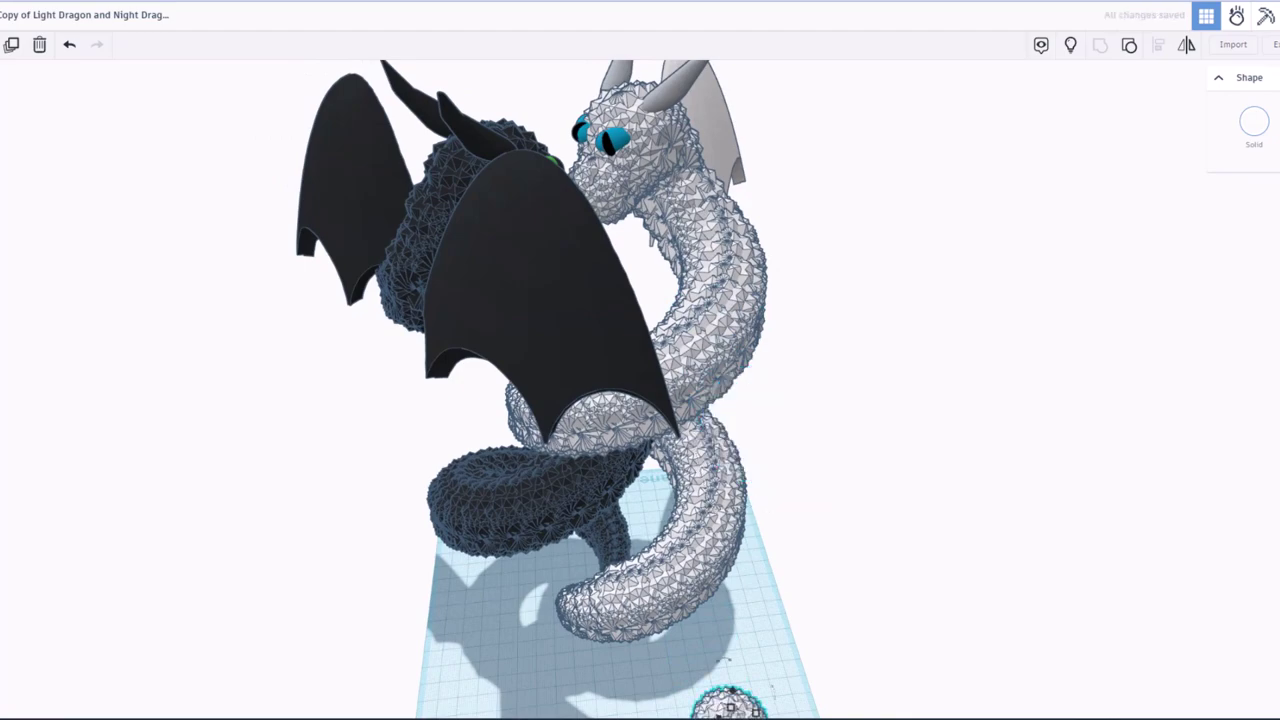
key(f)
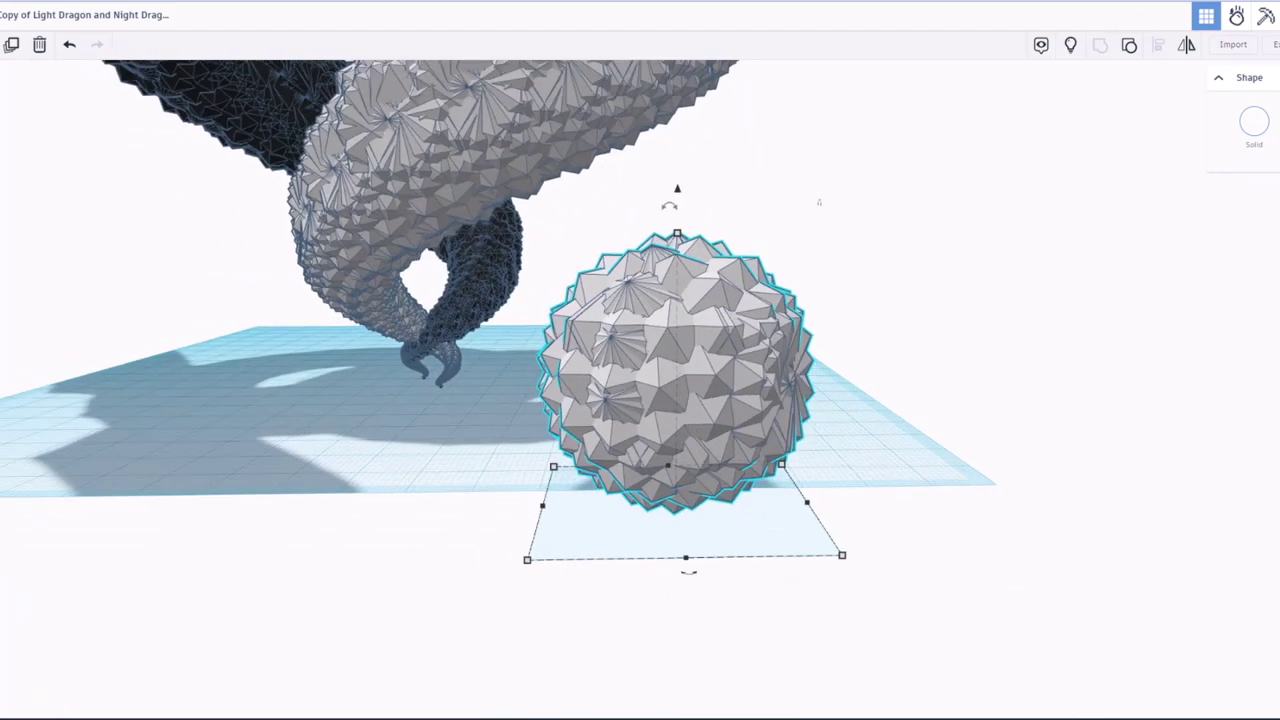
Step: Scale the copied ball proportionally to a height of 6 mm and move it inside the workplane's front edge
shift+drag(677, 233, 622, 469)
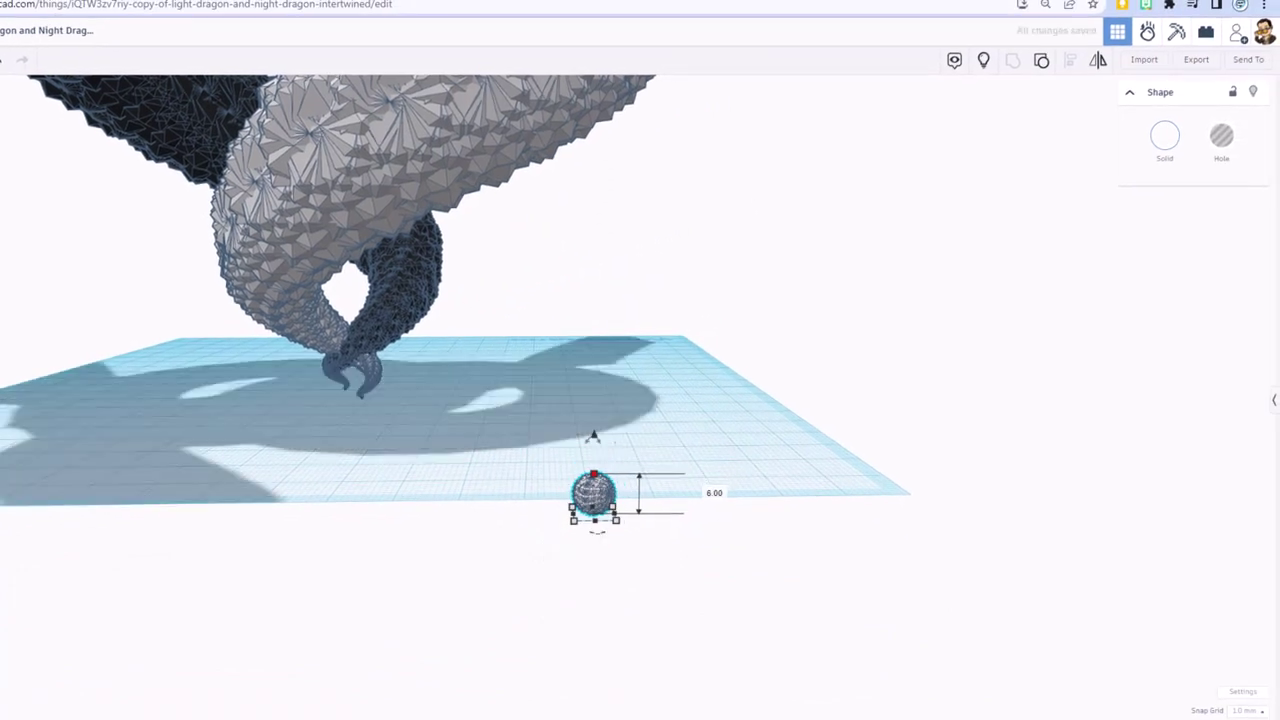
drag(593, 493, 626, 455)
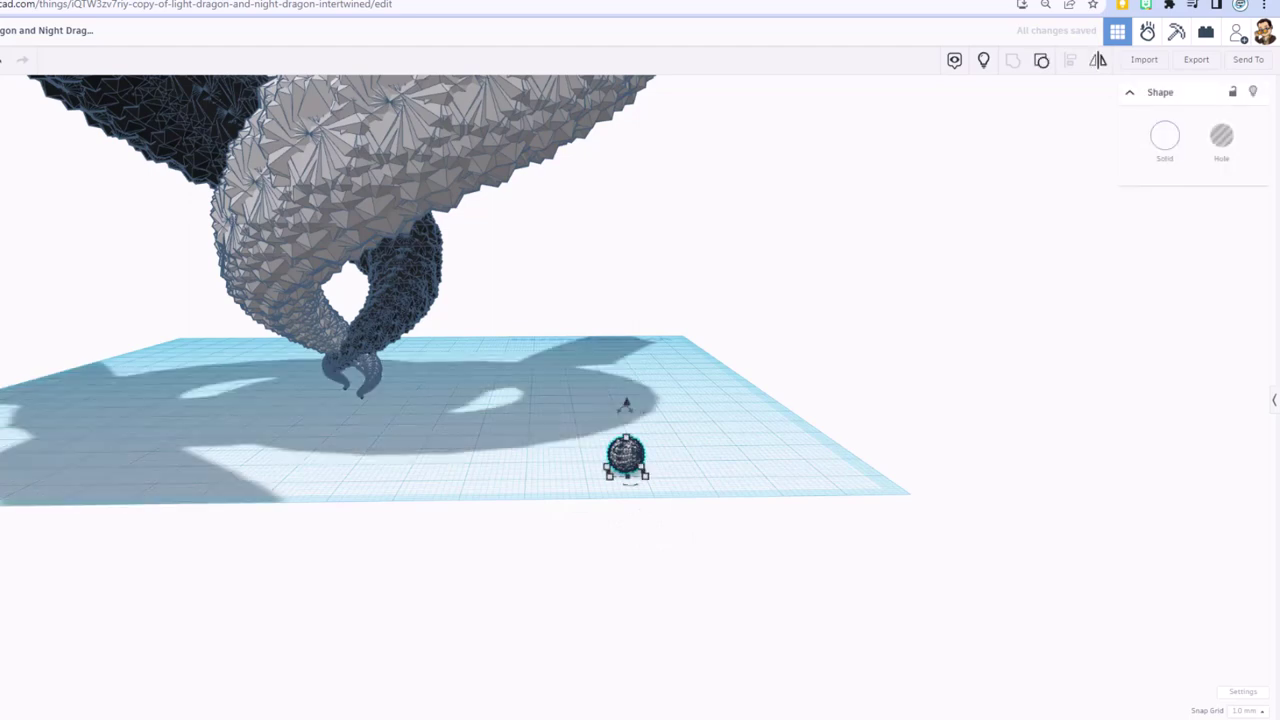
Step: Raise a duplicate of the small ball, nudge it sideways, and enlarge it proportionally to a height of 7 mm
key(ctrl+Up)
key(ctrl+Up)
key(ctrl+Up)
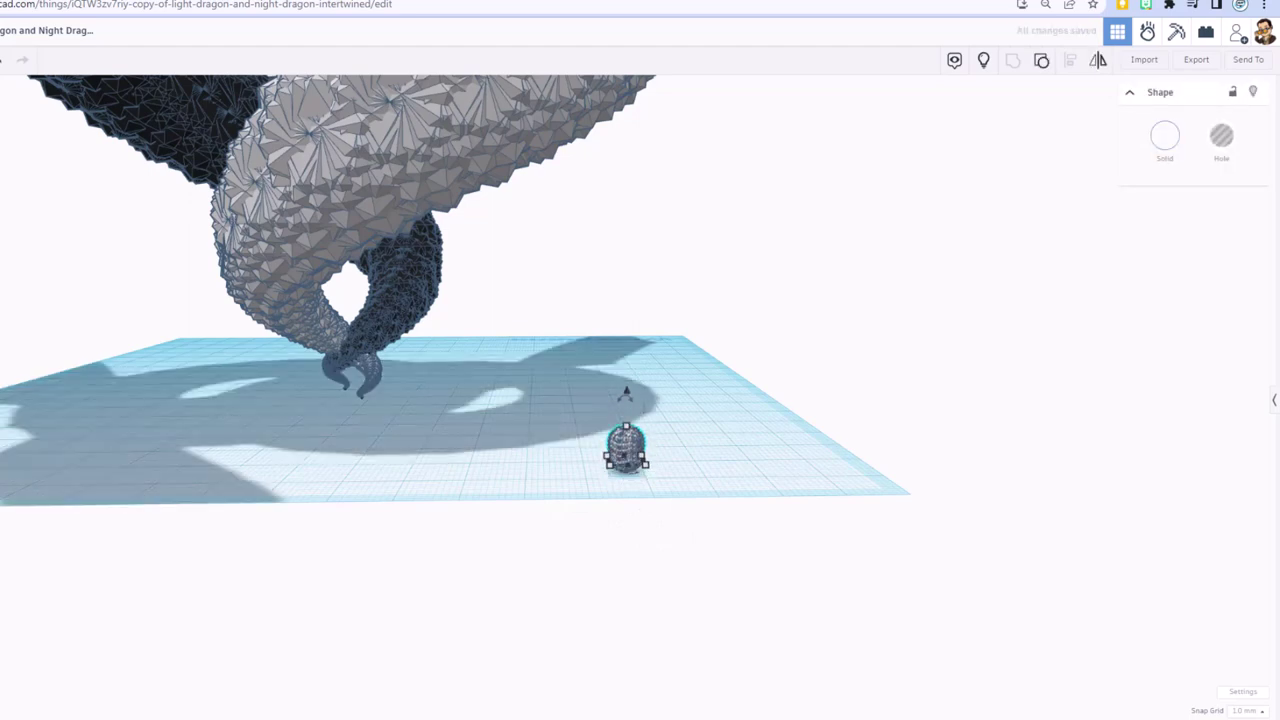
key(Right)
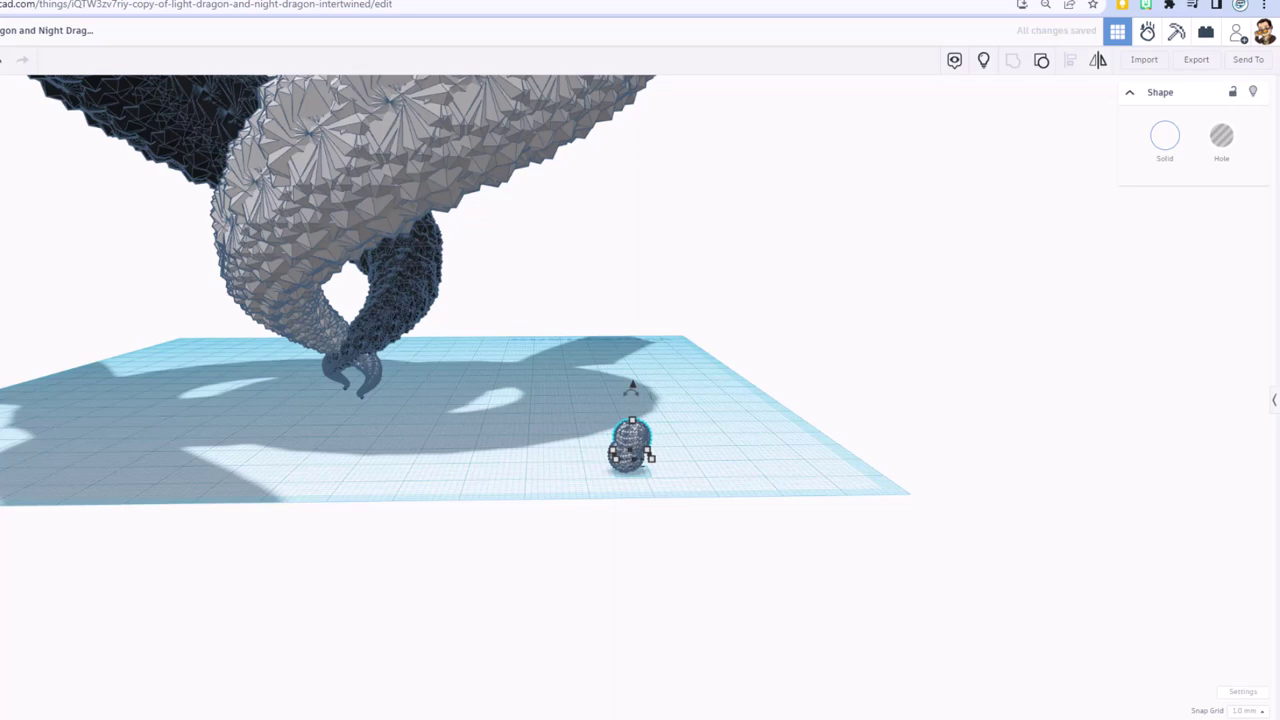
shift+drag(632, 420, 632, 414)
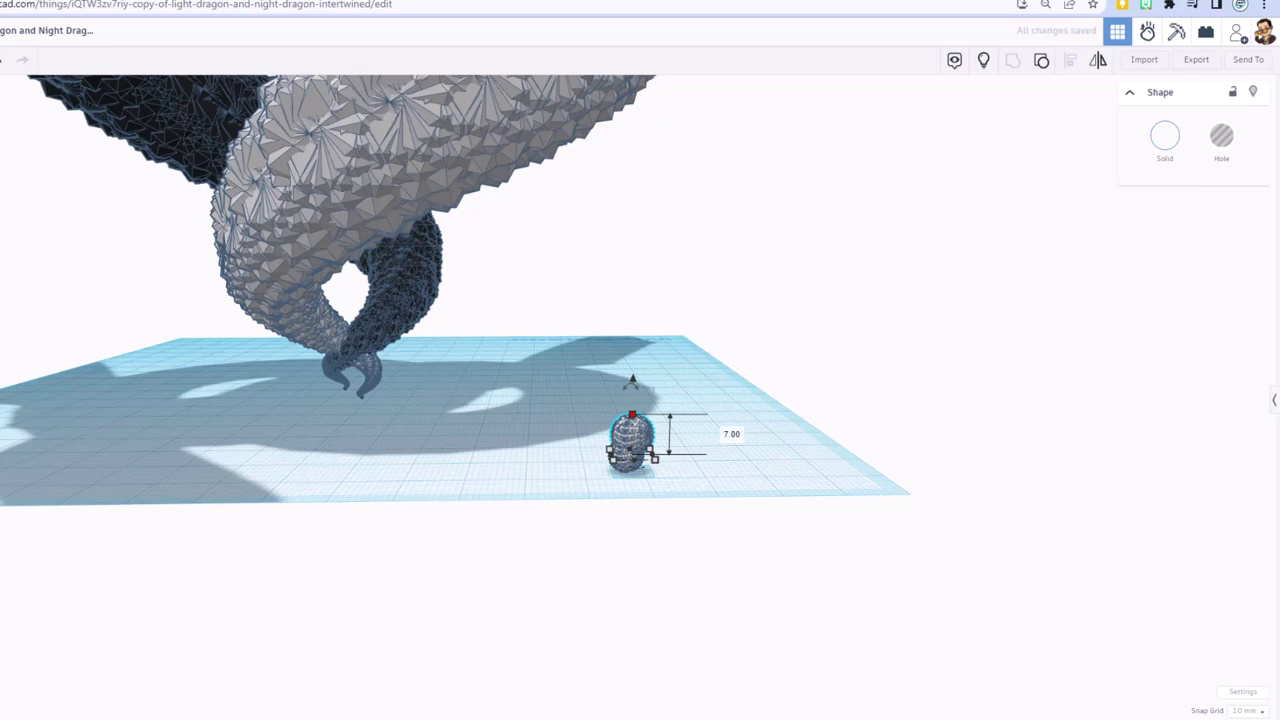
Step: Repeat the raise, shift and enlarge duplication of the small ball to grow a slanted, widening stack
key(ctrl+d)
key(ctrl+d)
key(ctrl+d)
key(ctrl+d)
key(ctrl+d)
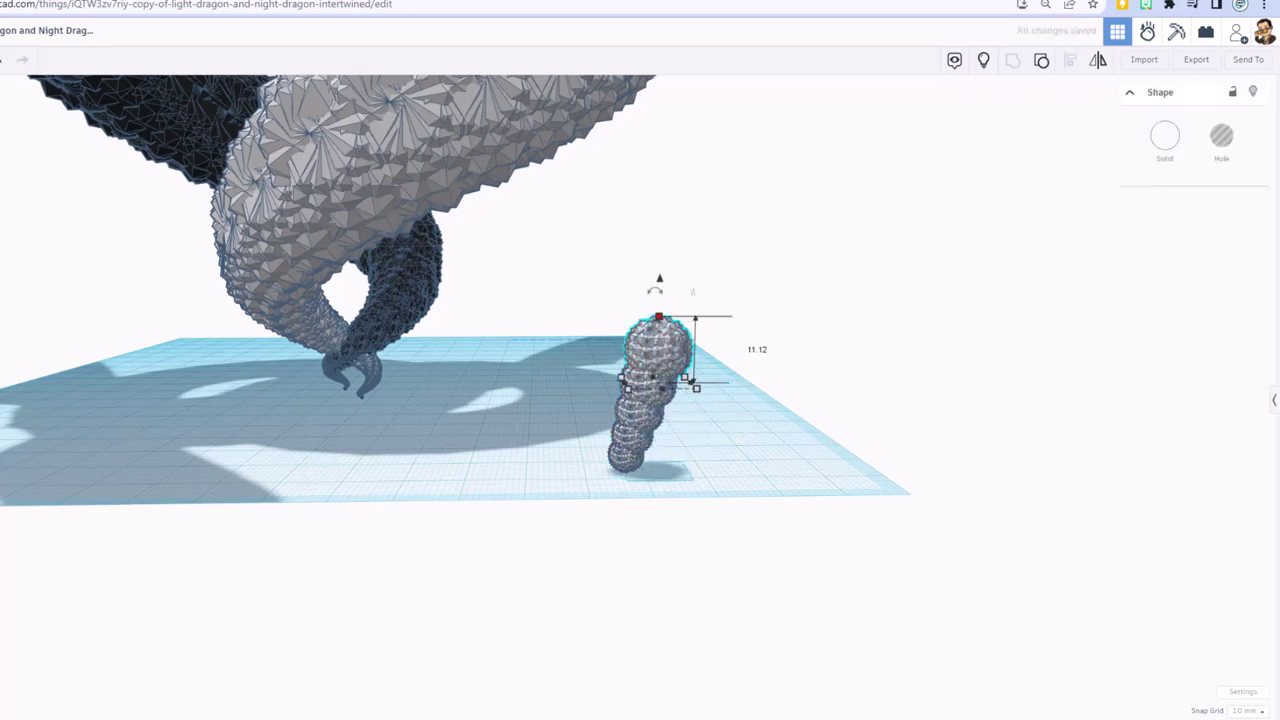
Step: Delete the stacked copies, keeping only the smallest ball on the workplane
right_drag(690, 555, 792, 568)
click(792, 568)
drag(607, 435, 569, 412)
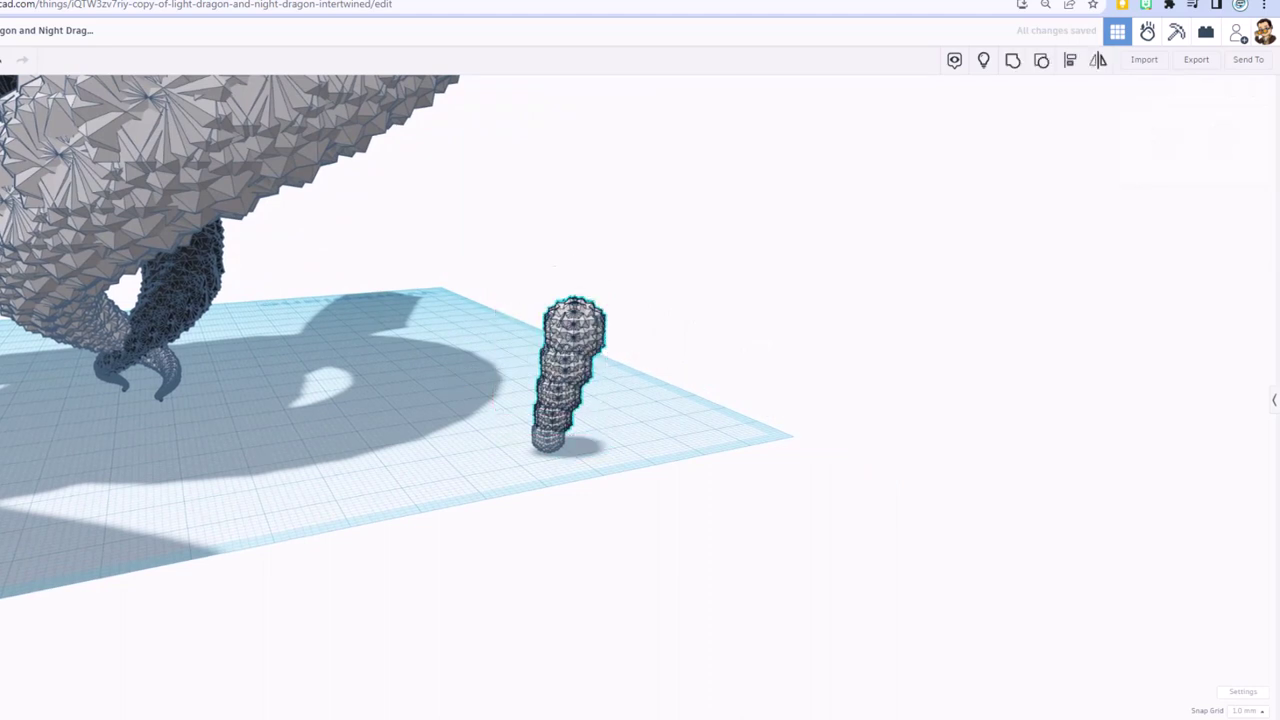
key(Delete)
Step: Set the snap grid to 0.25 mm with the remaining small ball selected
click(551, 439)
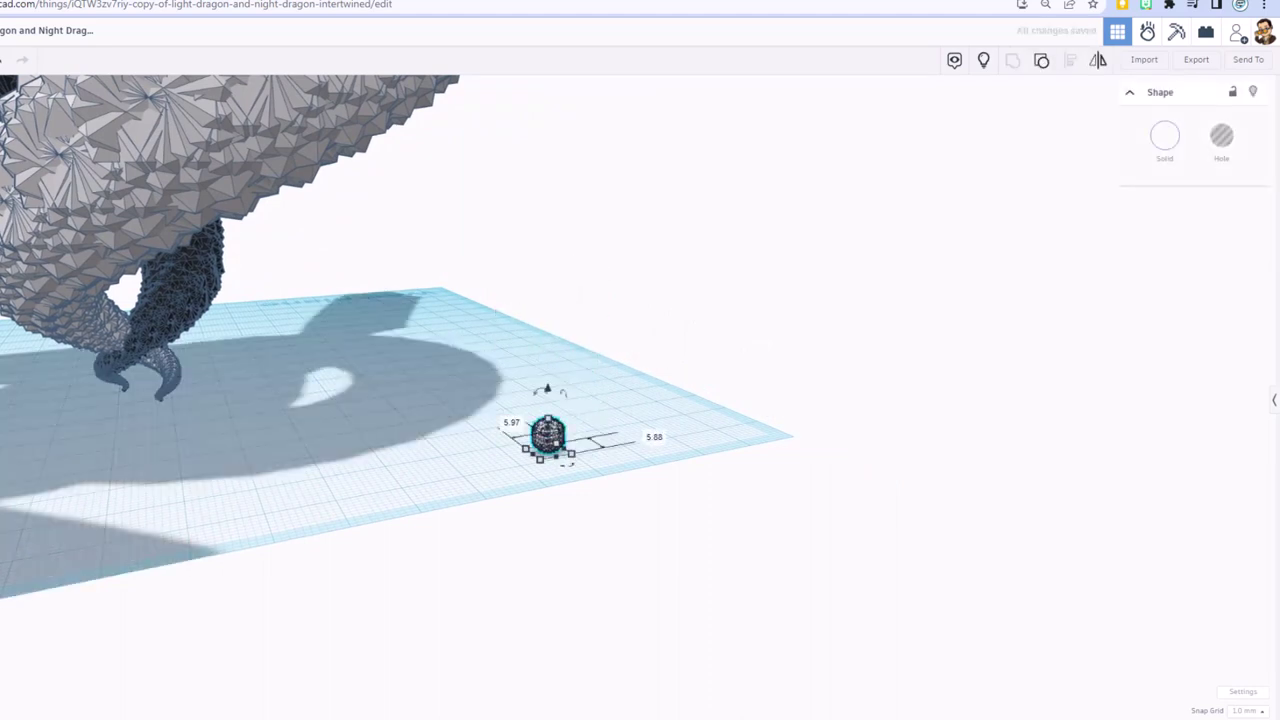
click(1248, 711)
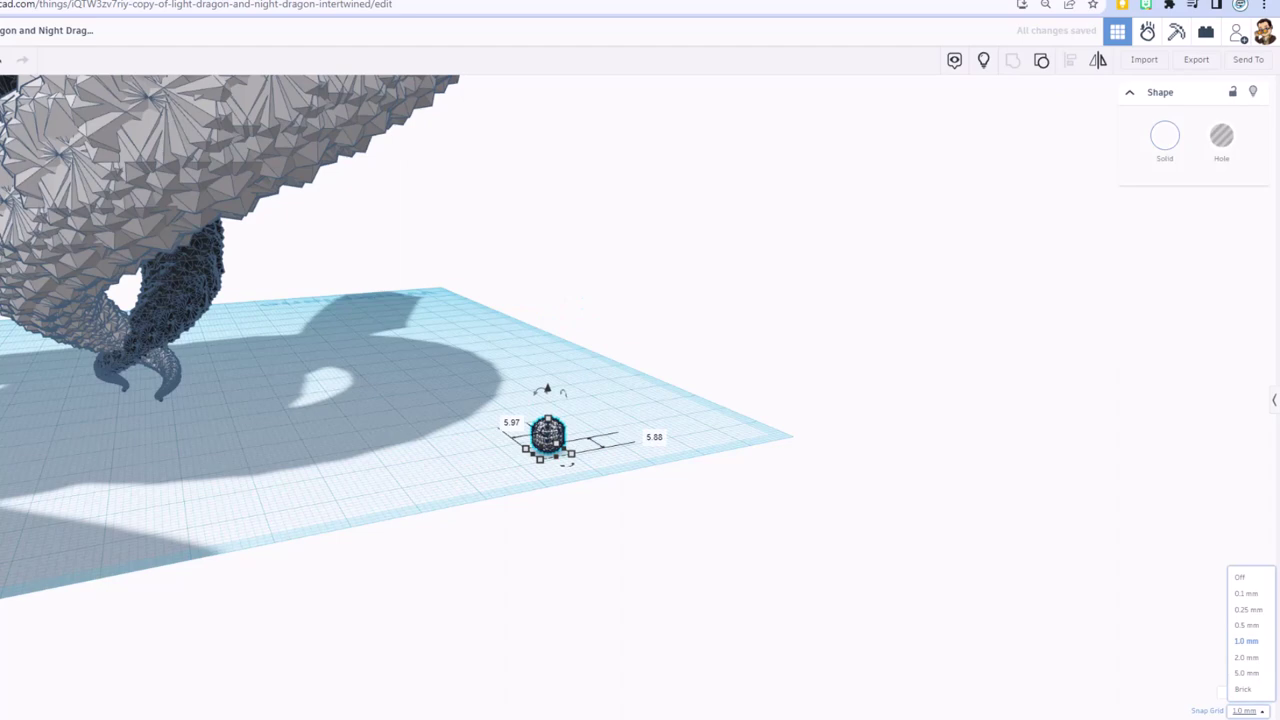
click(1248, 609)
Step: Duplicate the small ball, raise the copy slightly, and enlarge it proportionally to a height of 6.75 mm
scroll(653, 512, up, 3)
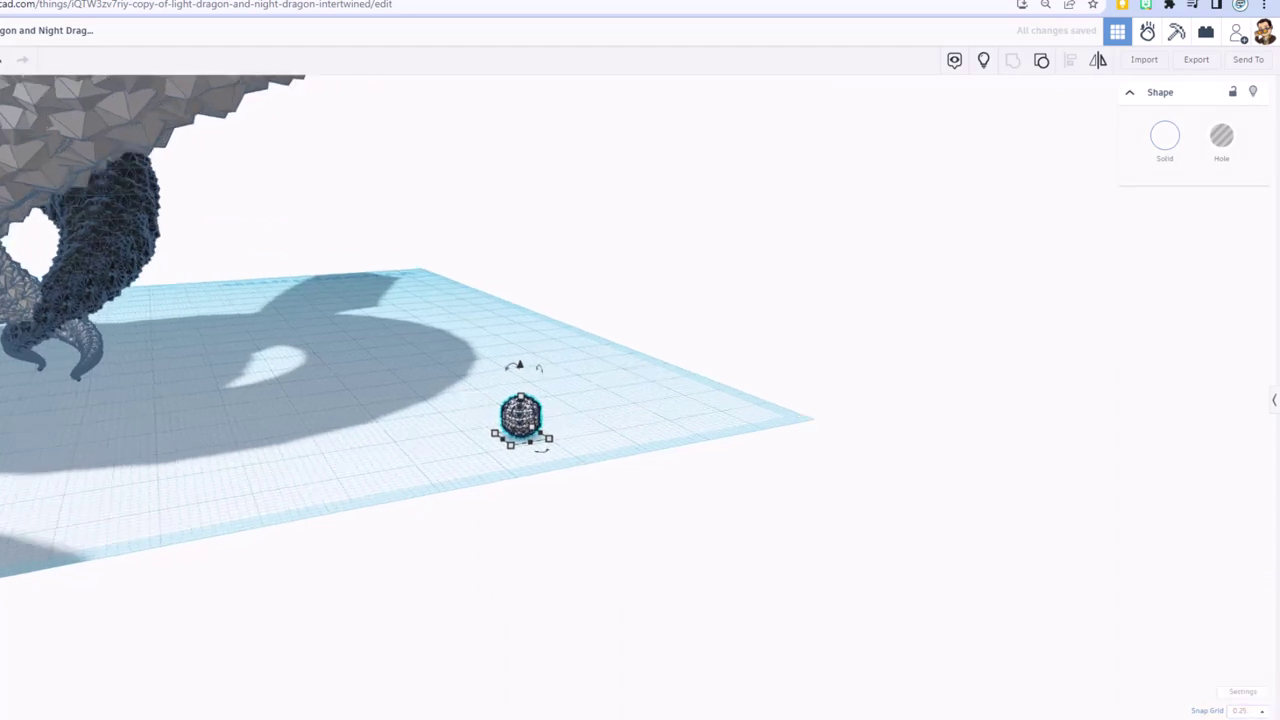
key(ctrl+d)
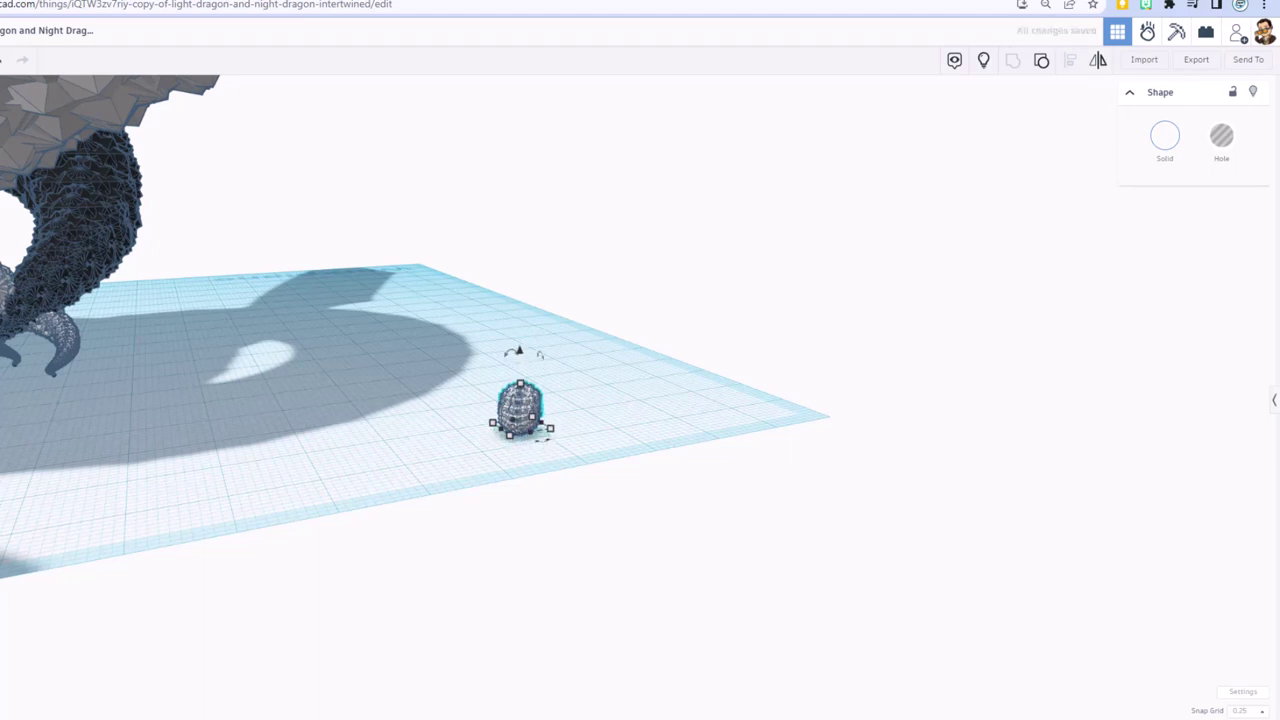
key(ctrl+Up)
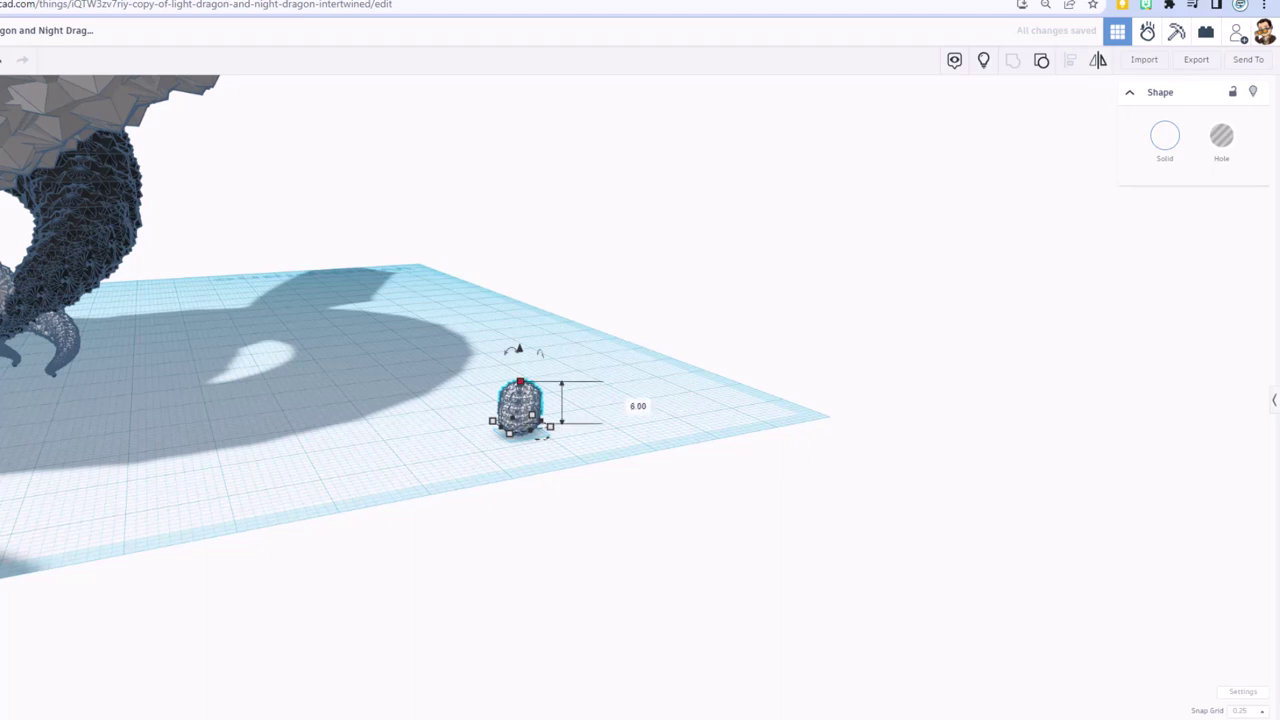
shift+drag(520, 381, 520, 376)
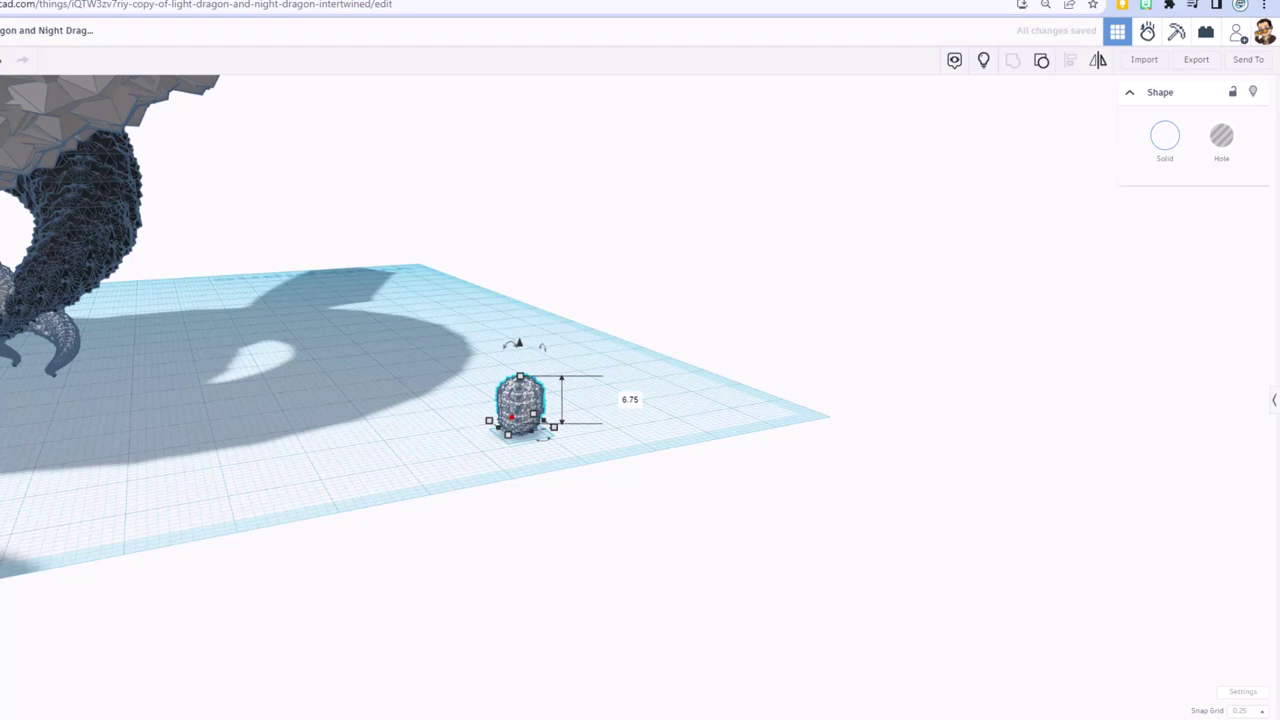
Step: Repeat the raise-and-enlarge duplication five times to grow a smooth, widening scaly stack, and deselect it
key(ctrl+d)
key(ctrl+d)
key(ctrl+d)
key(ctrl+d)
key(ctrl+d)
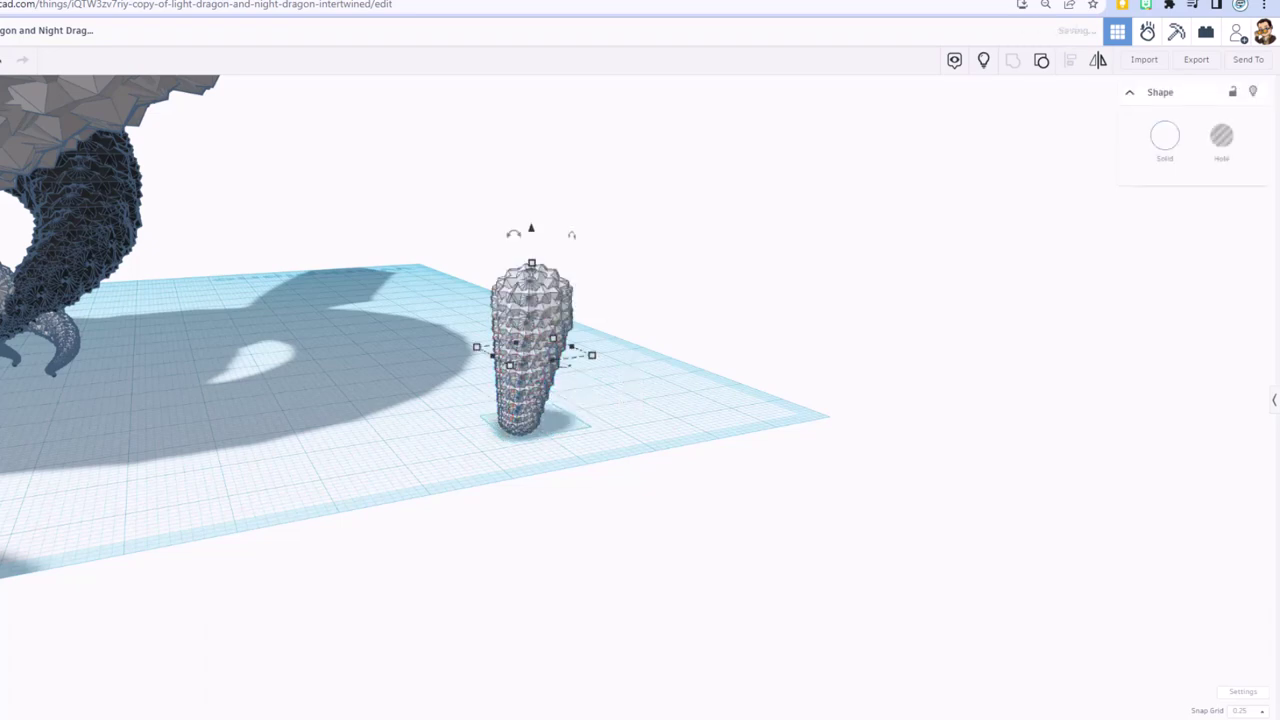
right_drag(520, 376, 560, 325)
key(Escape)
click(565, 275)
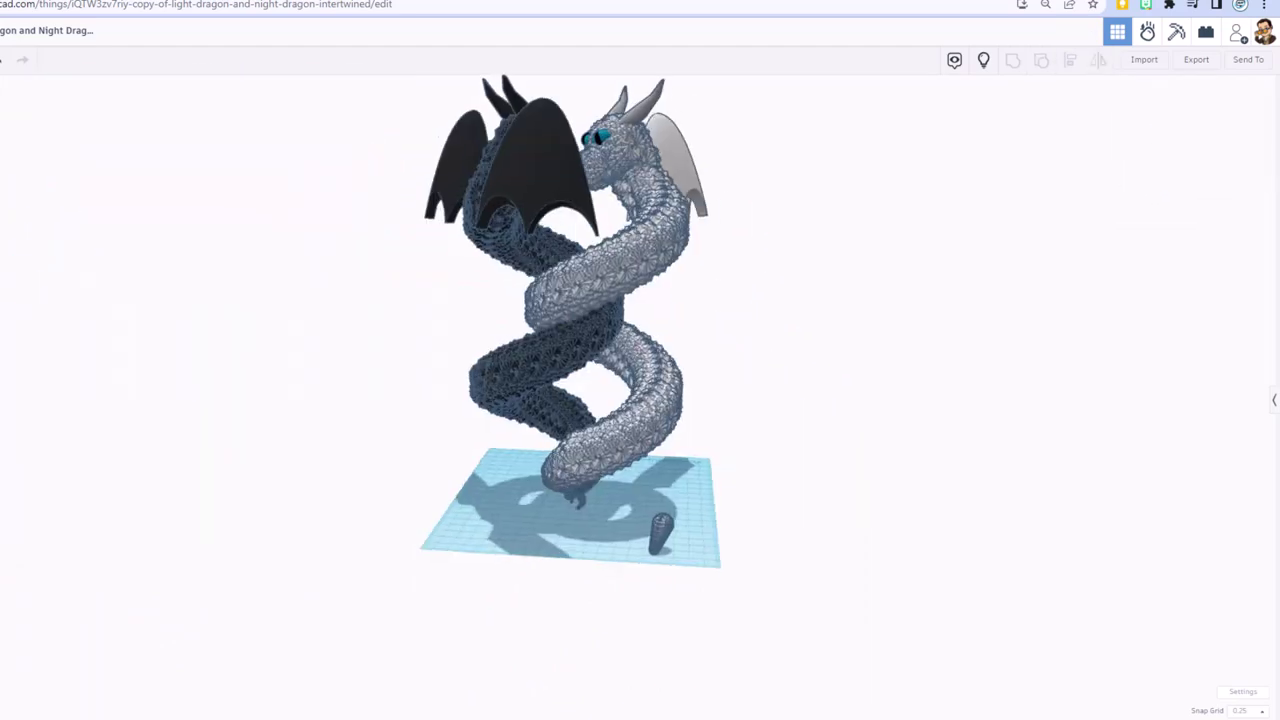
Step: Examine the intertwined dragons and the coiled lizard models from several angles
right_drag(640, 330, 880, 363)
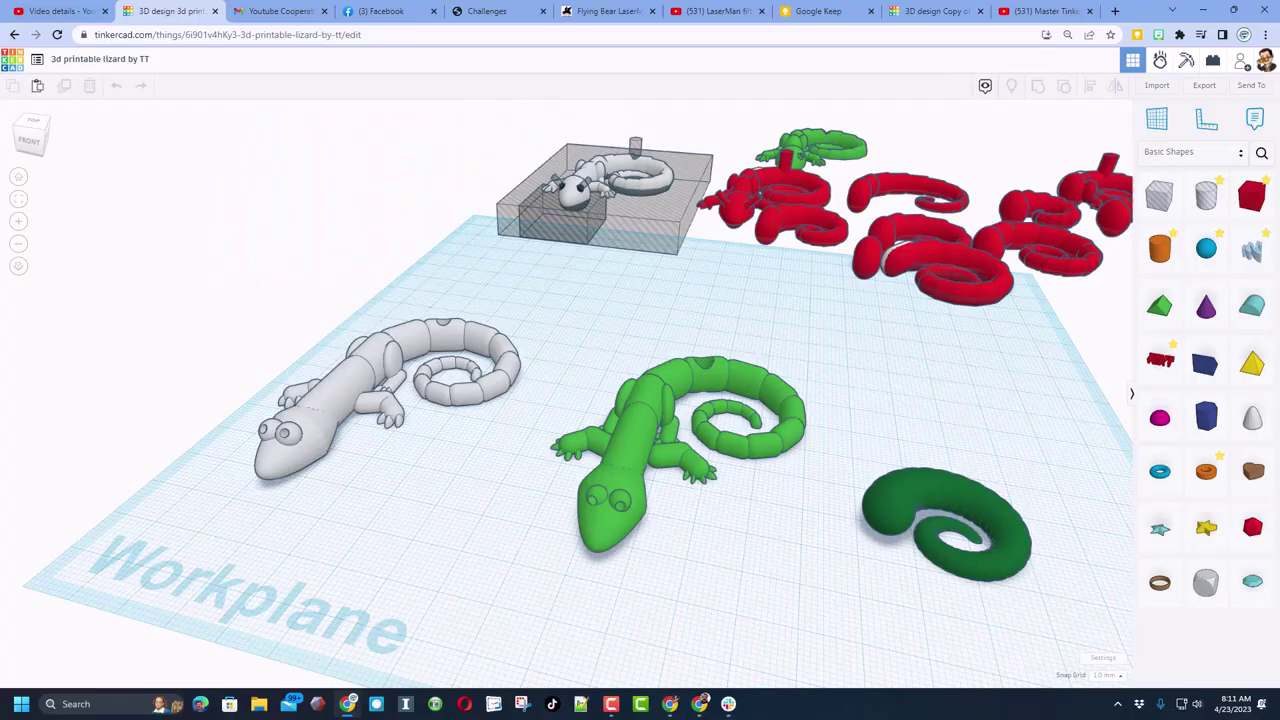
right_drag(600, 400, 664, 352)
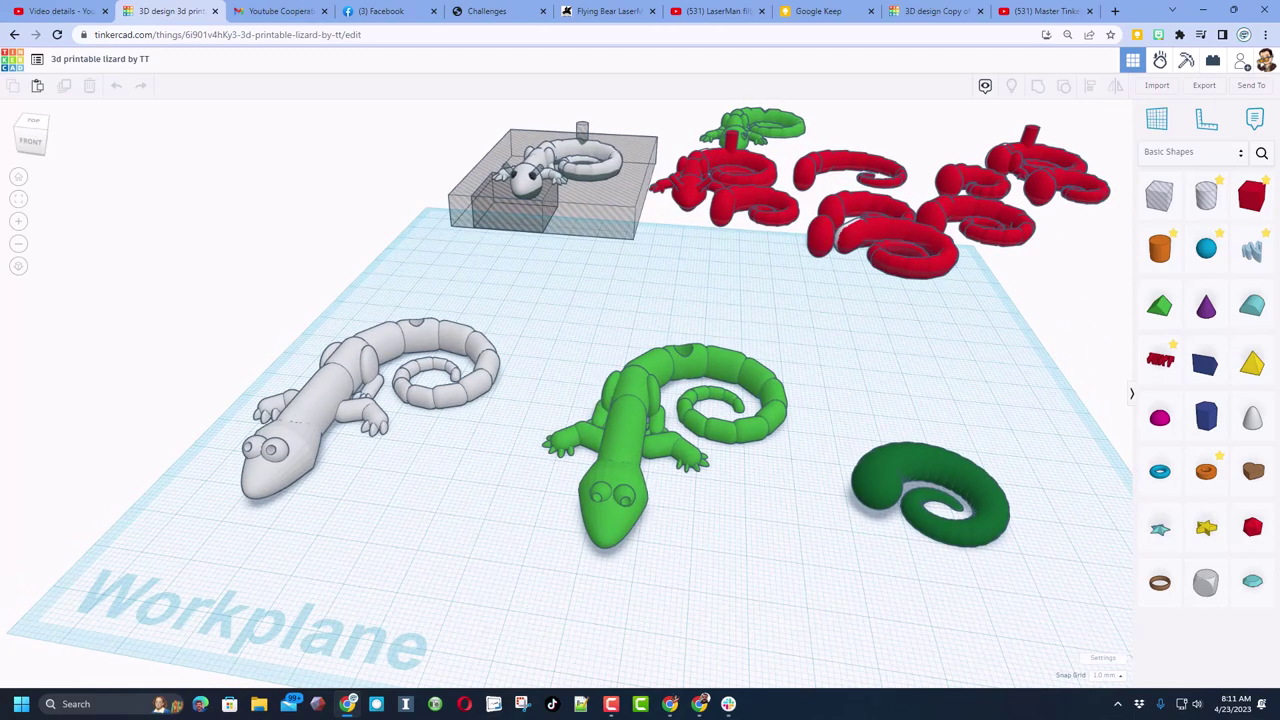
right_drag(690, 420, 654, 322)
right_drag(706, 389, 737, 429)
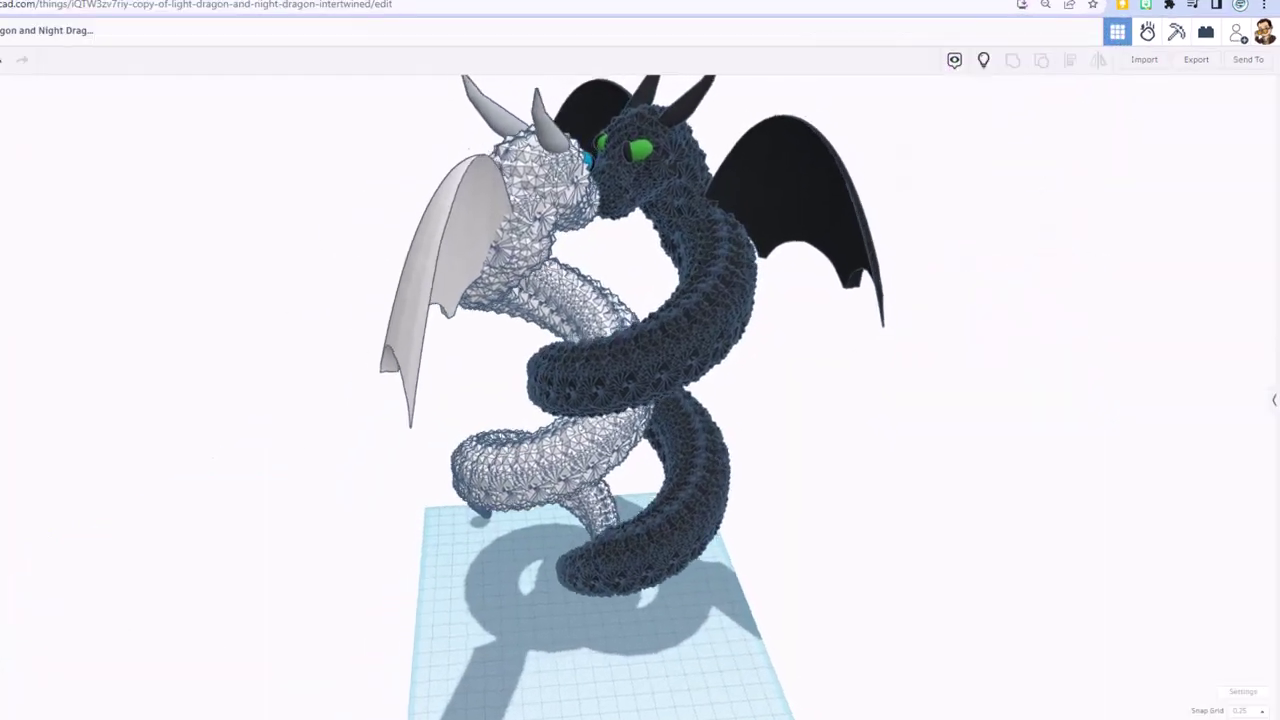
mouse_move(640, 390)
right_down()
mouse_move(494, 468)
mouse_move(640, 380)
right_up()
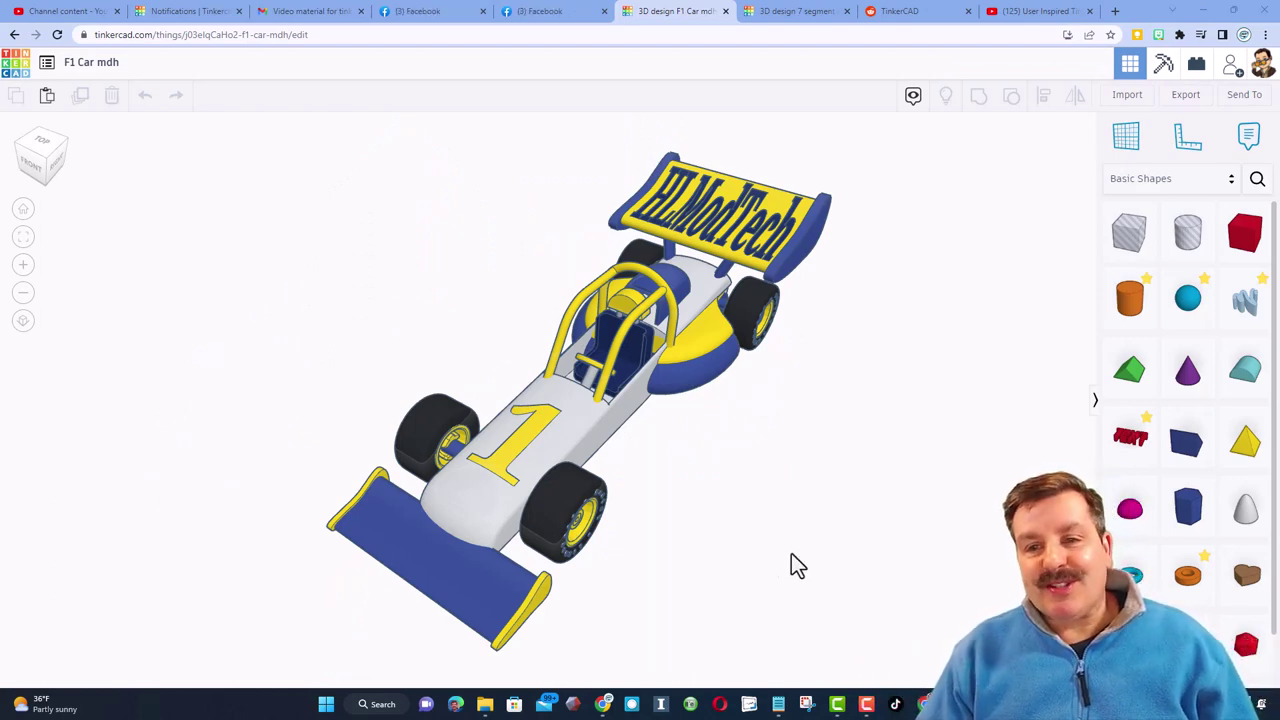
Step: Generate a new collaboration link for the F1 car design, copy it, and close the Collaborate dialog
mouse_move(790, 555)
right_down()
mouse_move(767, 532)
mouse_move(777, 540)
right_up()
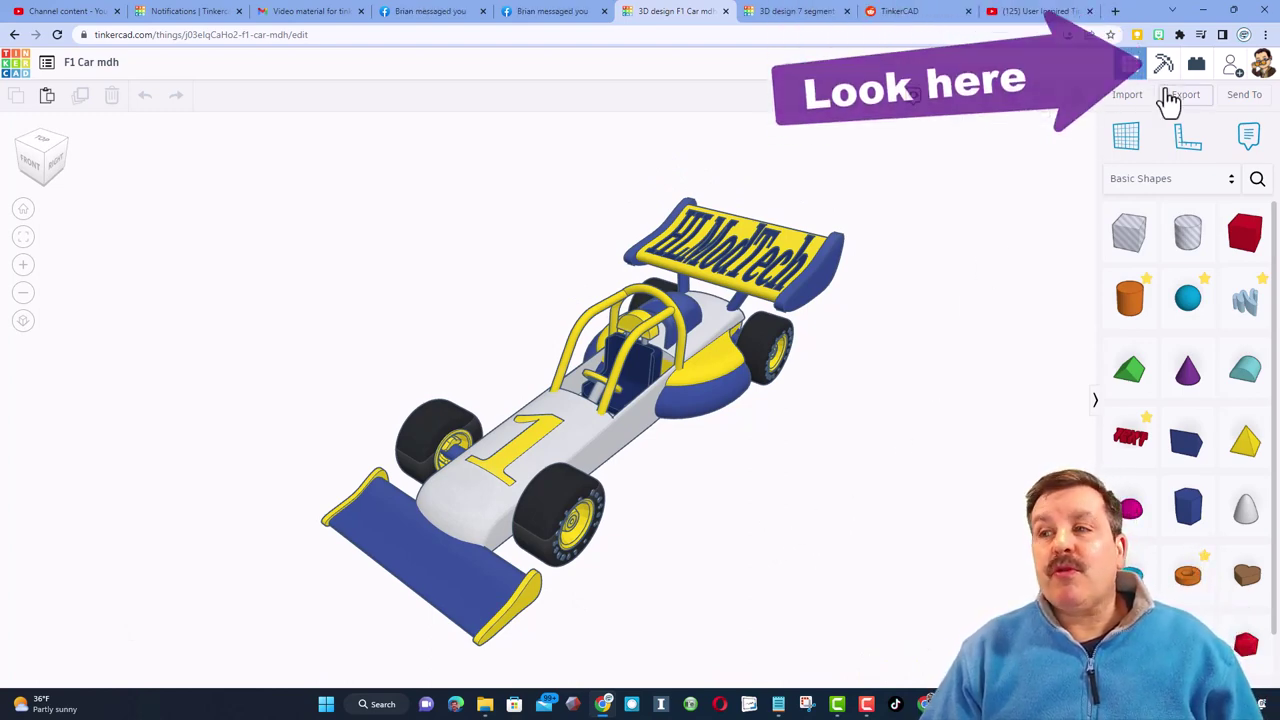
click(1232, 68)
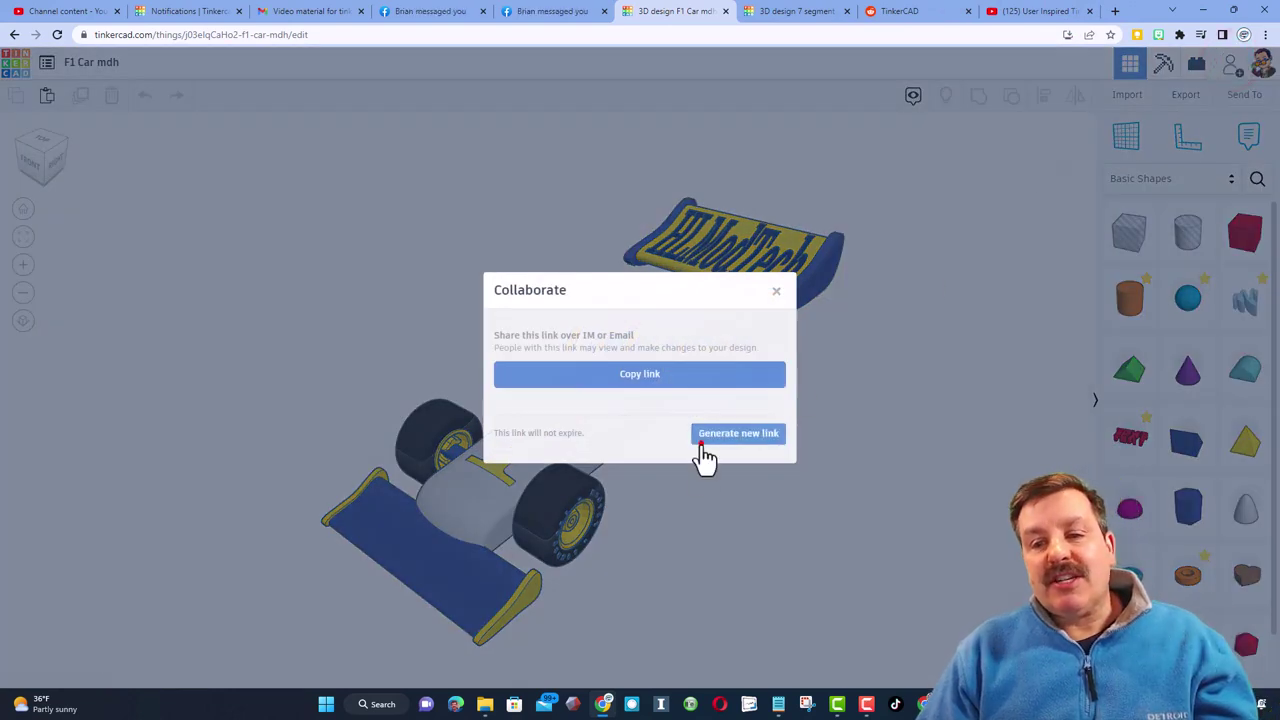
click(702, 445)
click(669, 378)
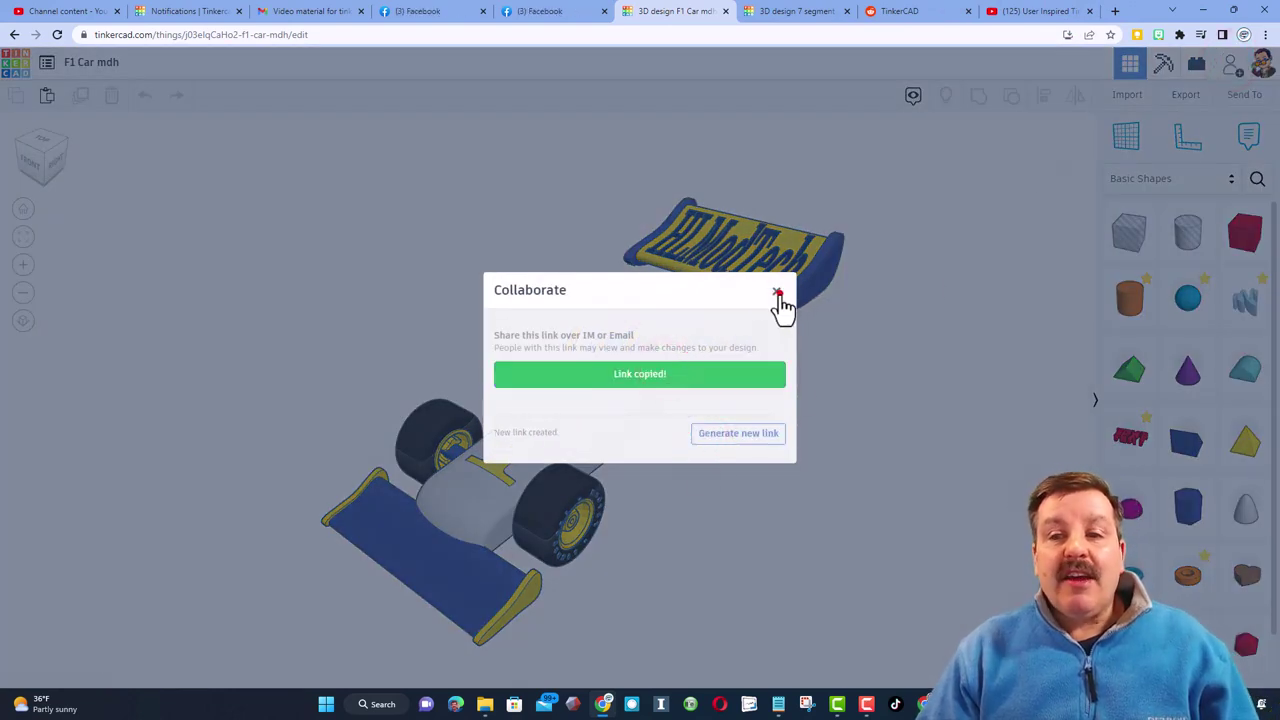
click(777, 293)
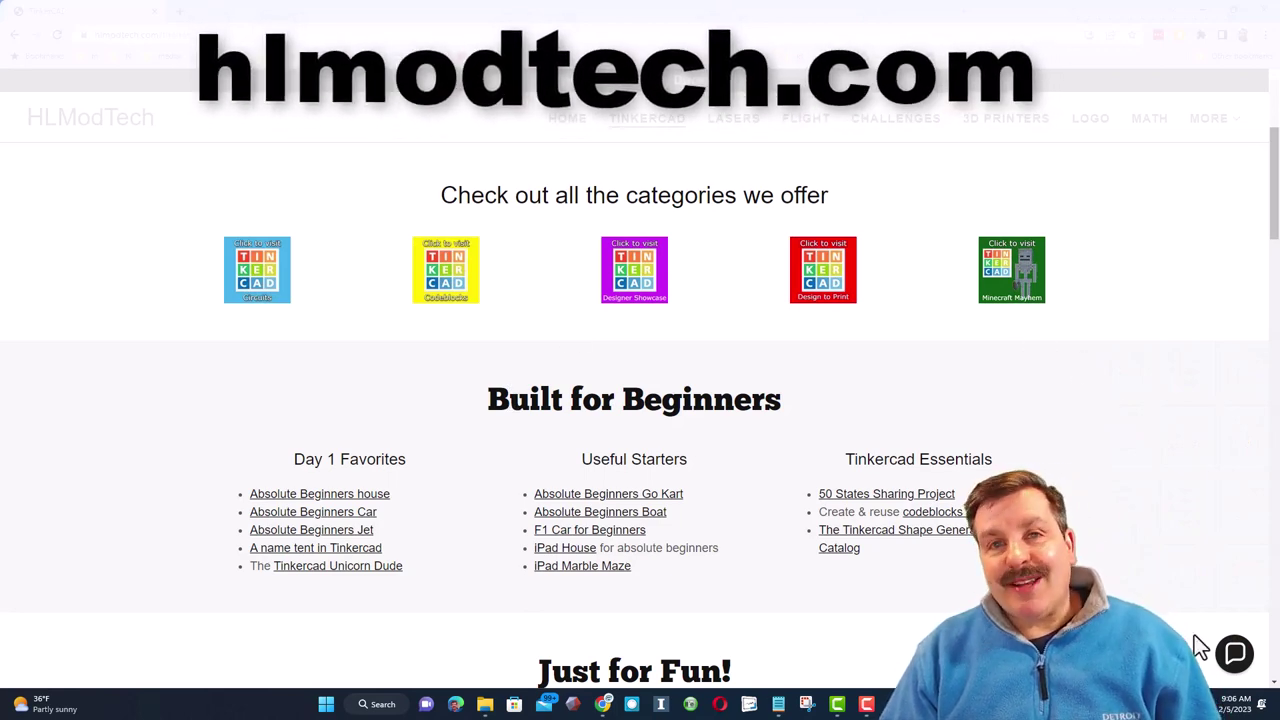
Step: On the HLModTech site, open and close the contact chat and open the Tinkercad Community Discord
click(1234, 656)
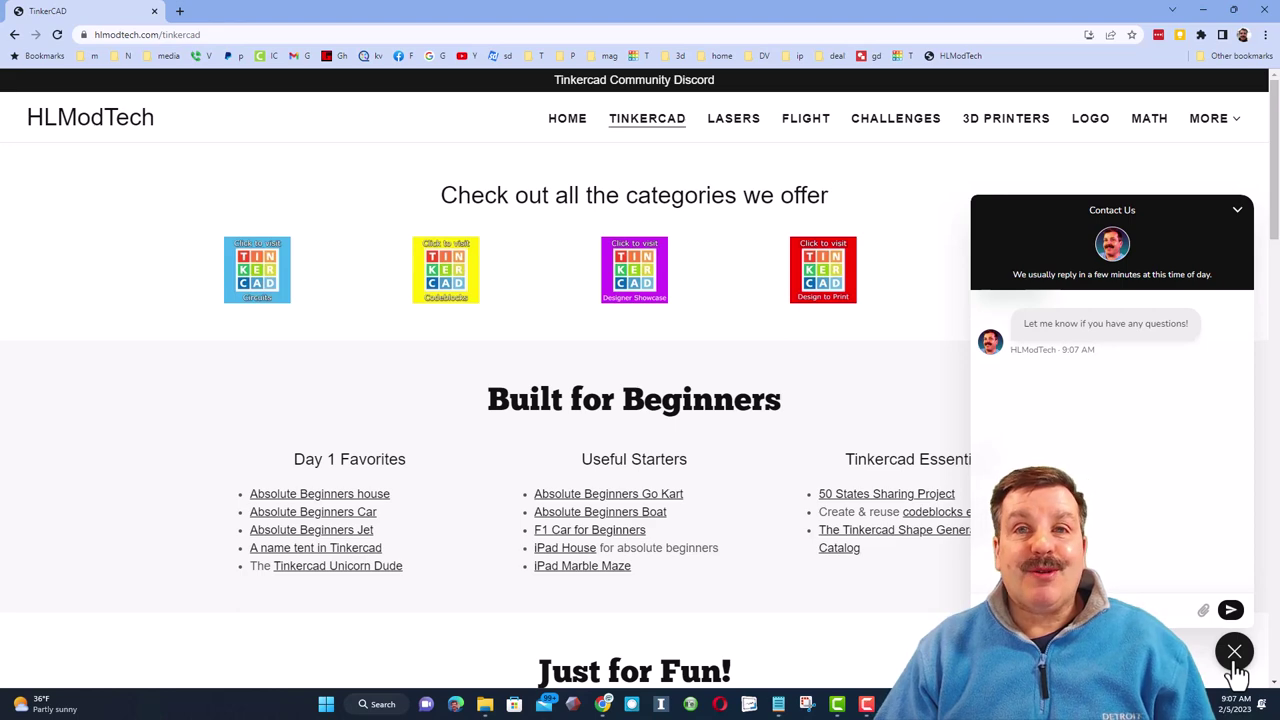
click(1234, 652)
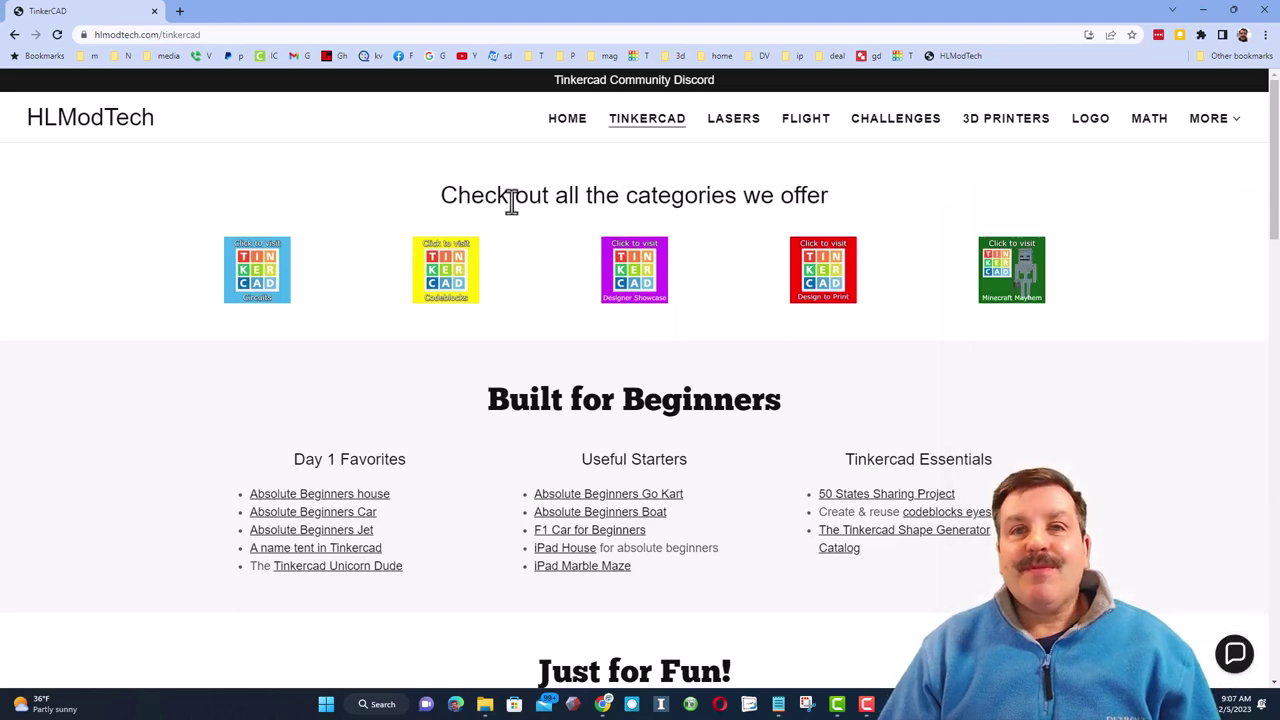
click(637, 80)
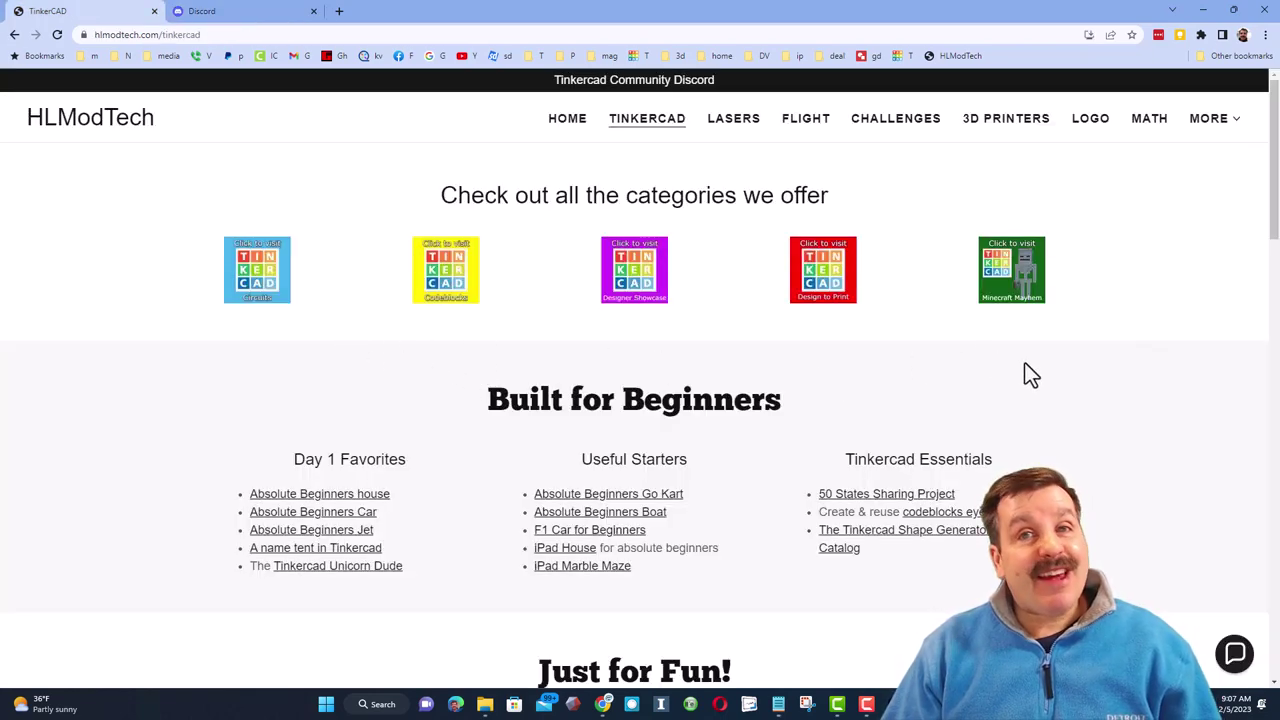
scroll(521, 575, down, 1)
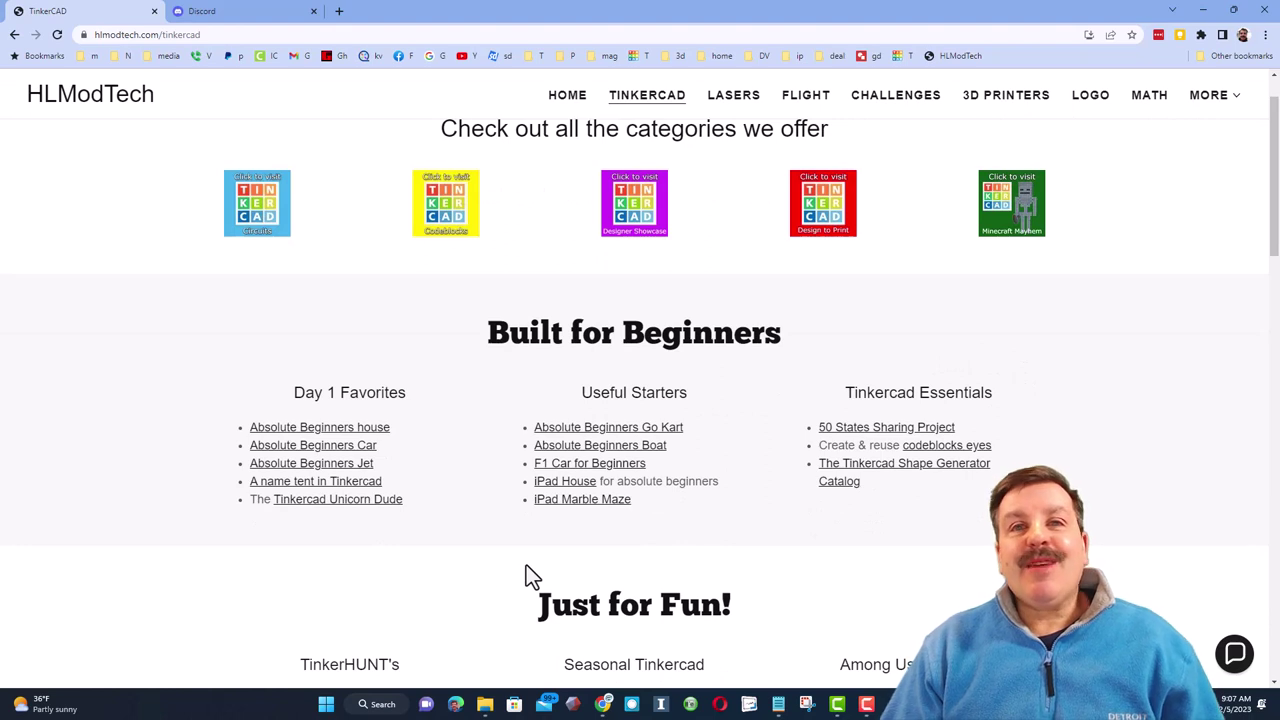